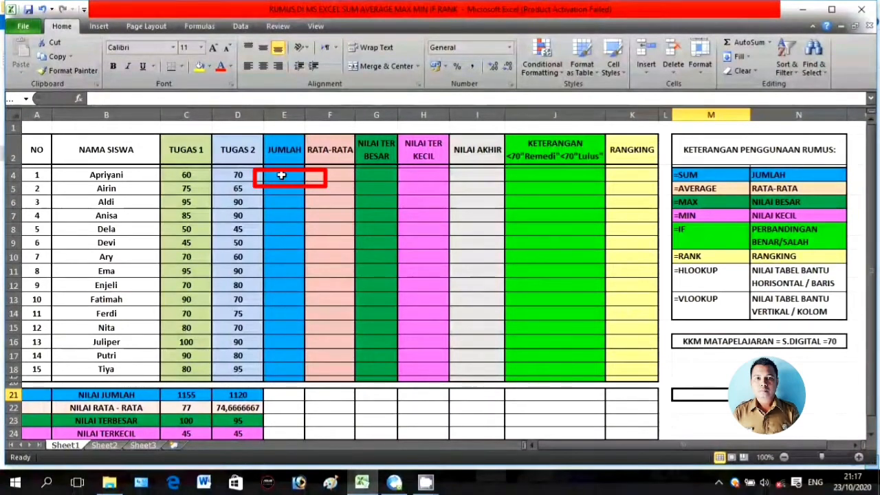
Step: Sum the first student's two task scores in E4 with =SUM(C4:D4) and fill the formula down to E18
click(281, 176)
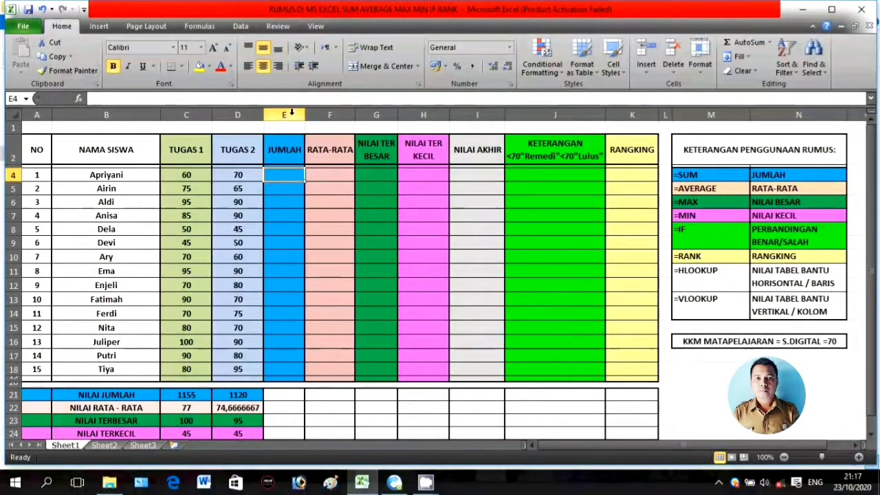
text(=)
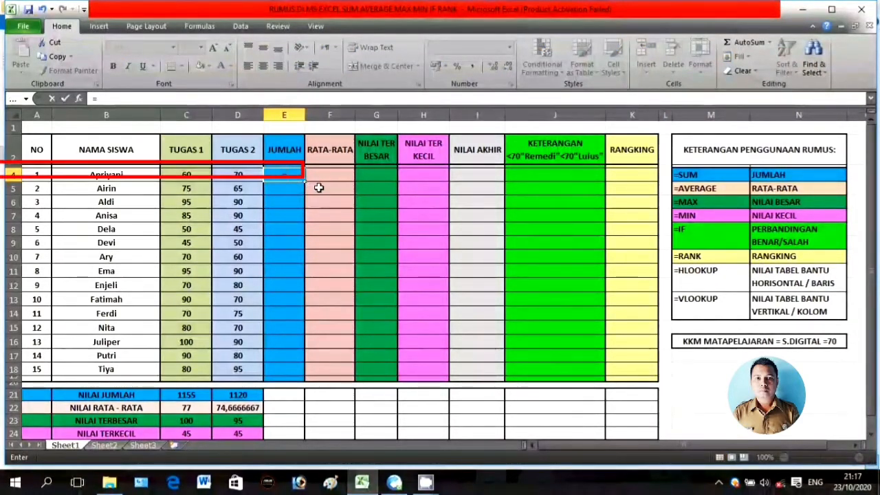
text(s)
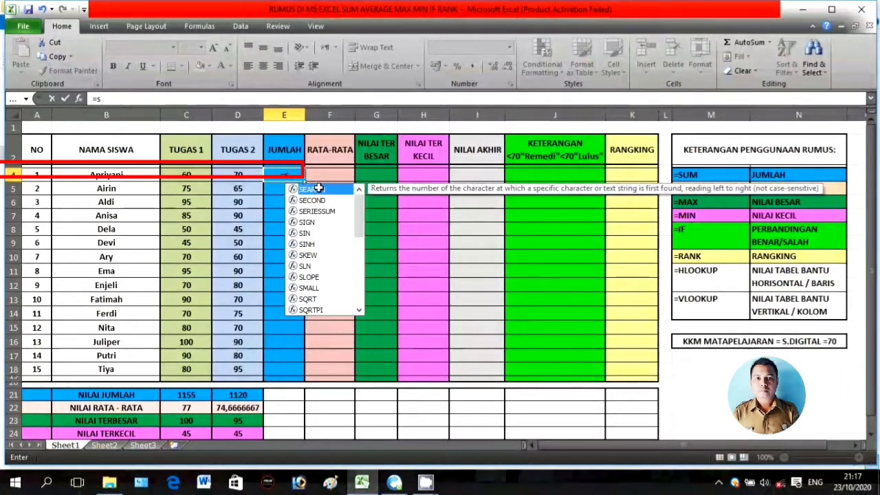
key(BackSpace)
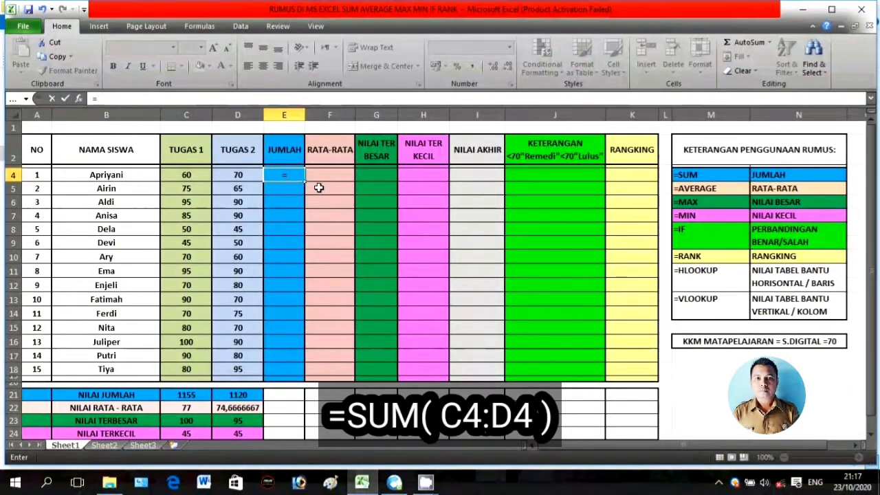
text(SUM)
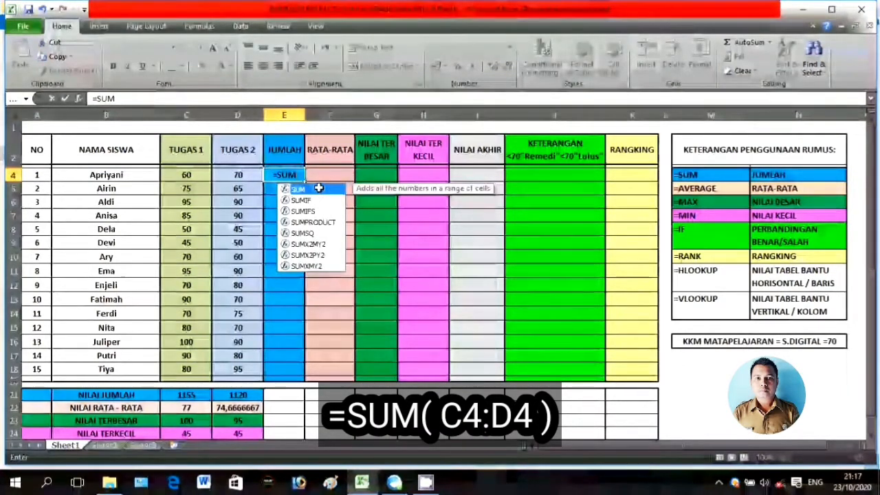
double_click(318, 187)
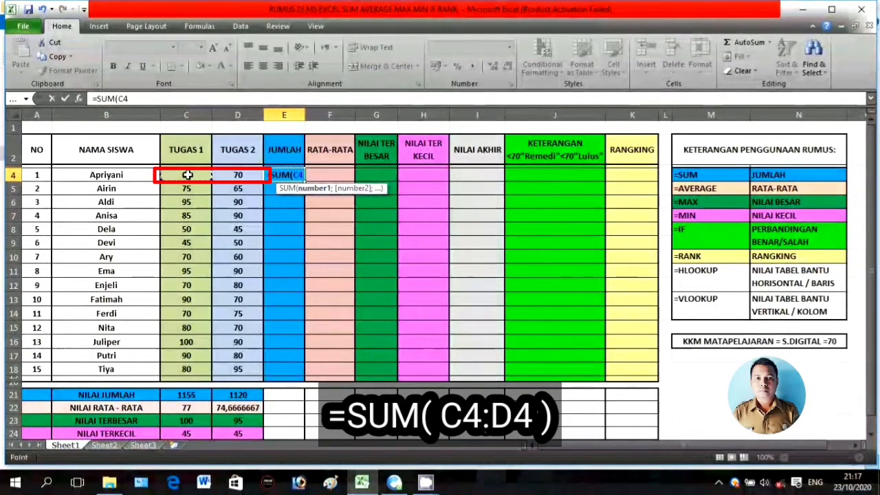
drag(187, 174, 230, 175)
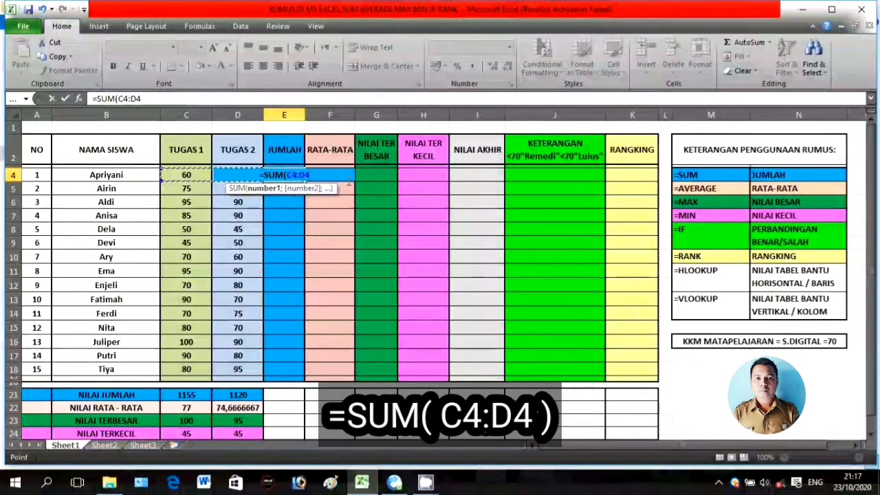
text())
key(Return)
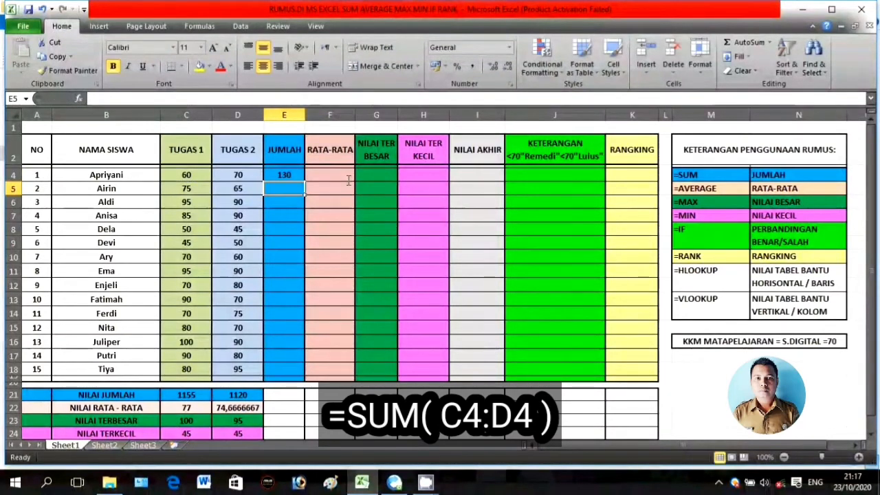
click(291, 175)
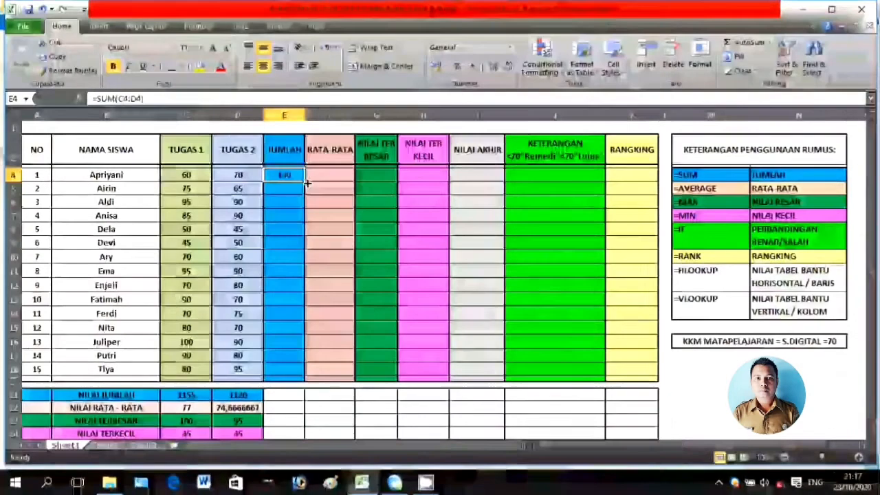
drag(304, 181, 302, 376)
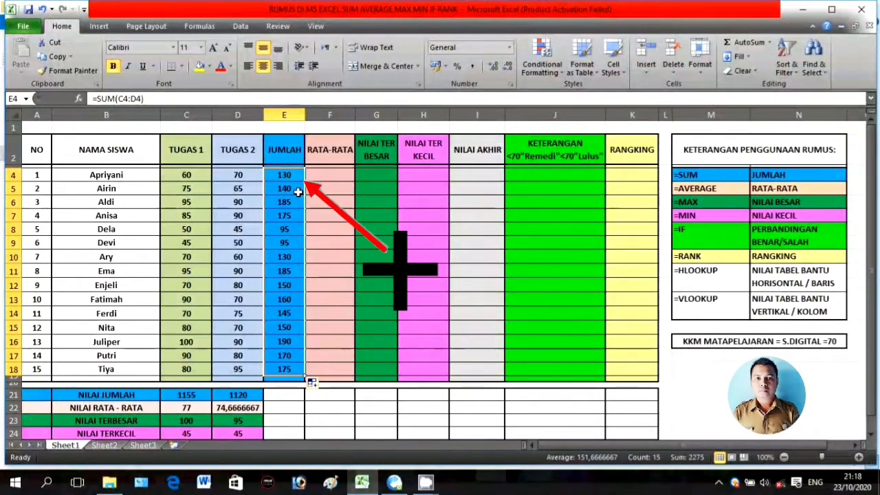
Step: Average the first student's two task scores in F4 with =AVERAGE(C4:D4) and fill the formula down to F18
click(330, 178)
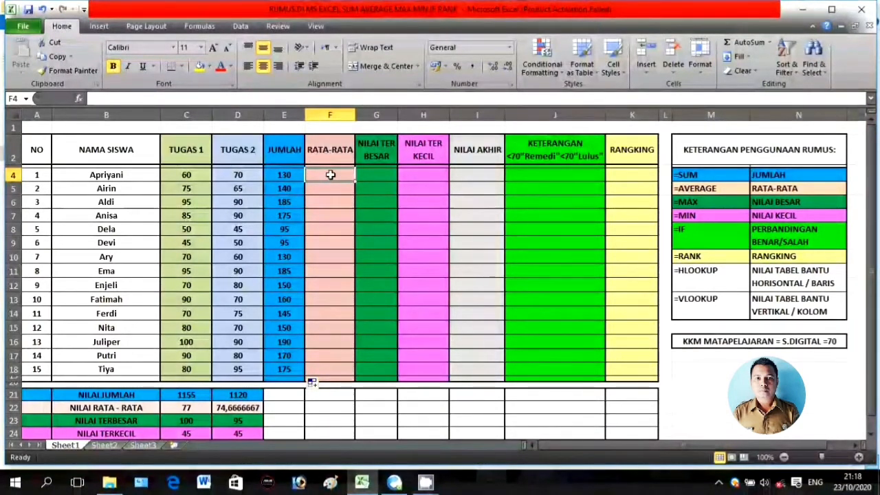
text(=)
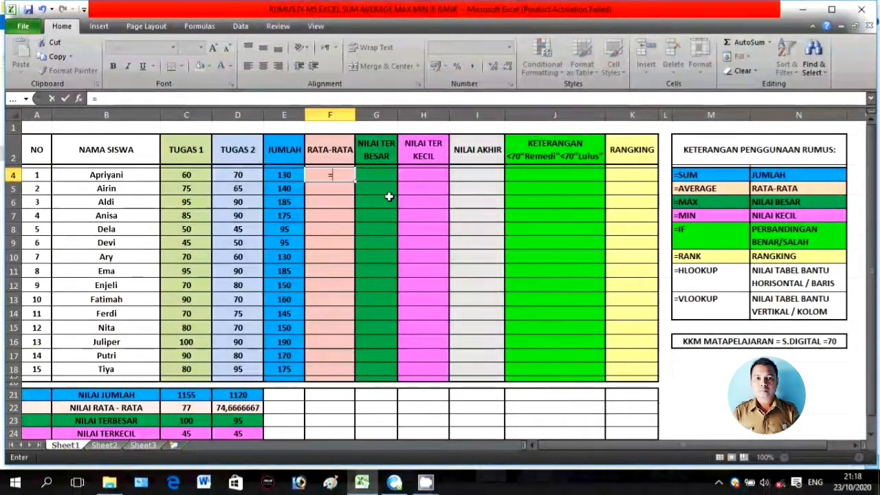
text(AVERAGE)
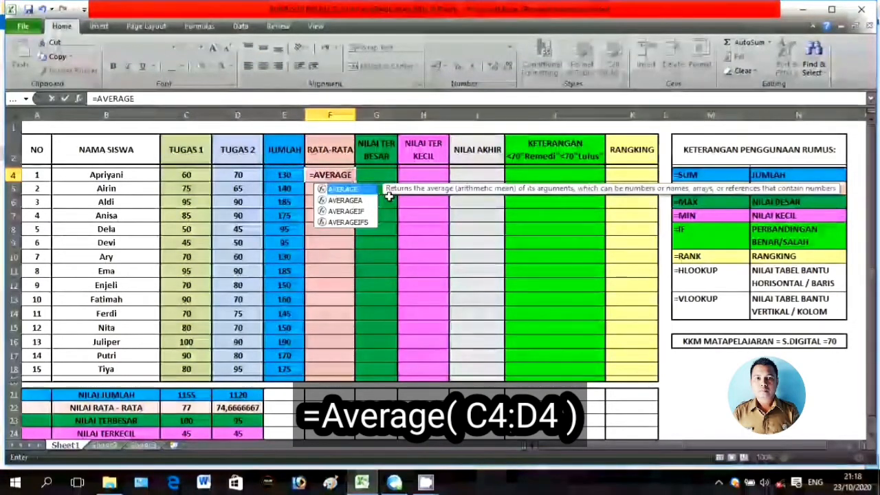
text(()
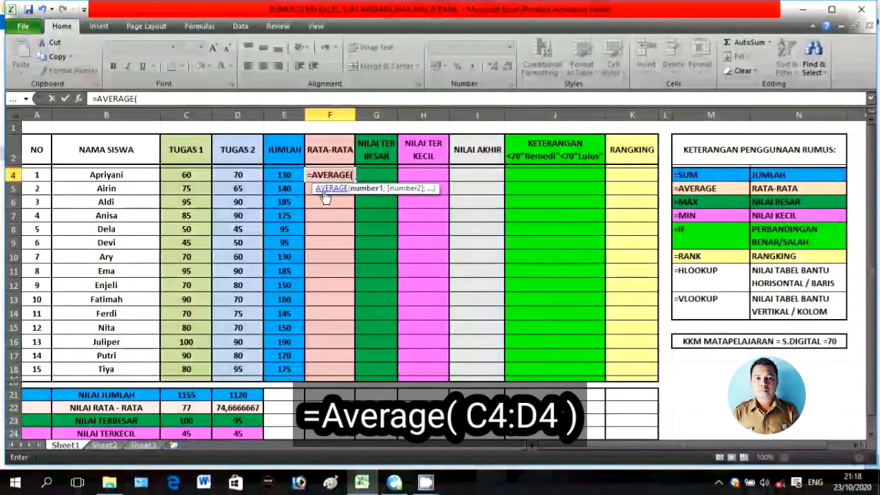
drag(186, 175, 224, 176)
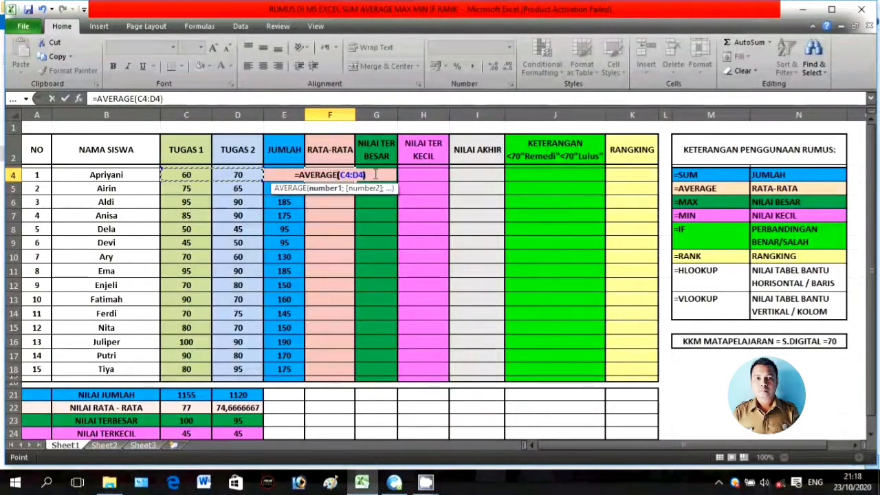
key(Return)
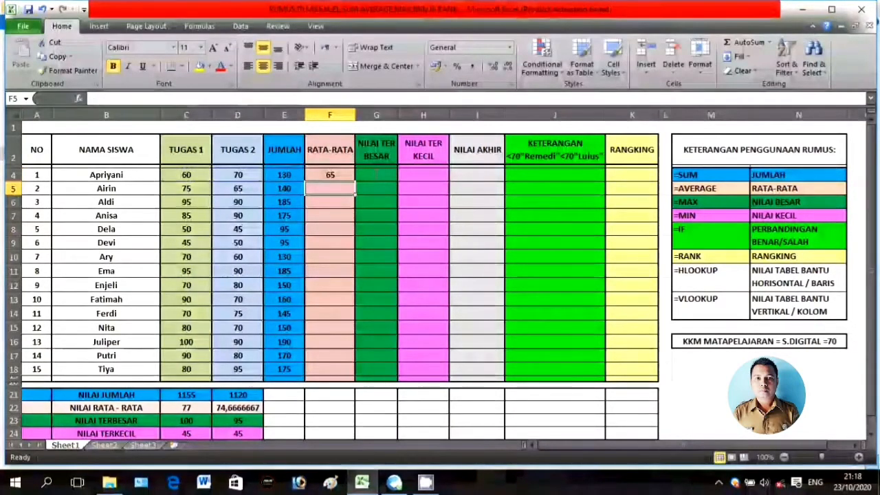
click(353, 173)
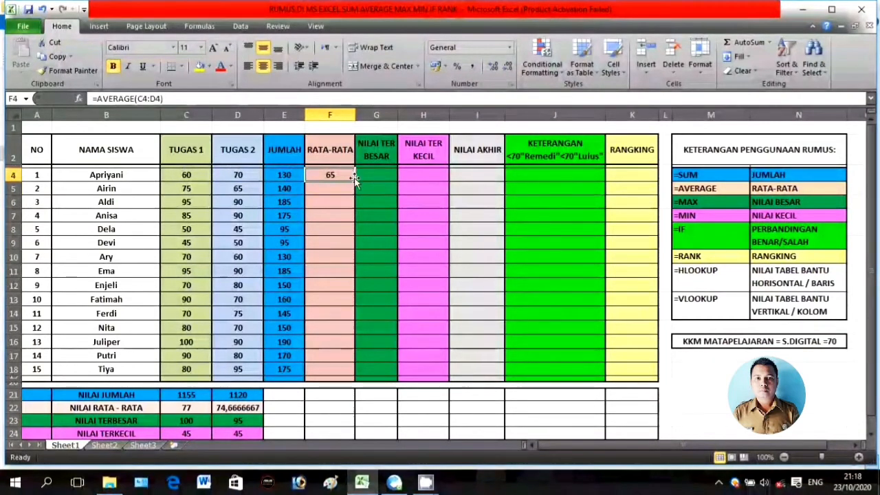
drag(358, 181, 342, 370)
key(shift+Down)
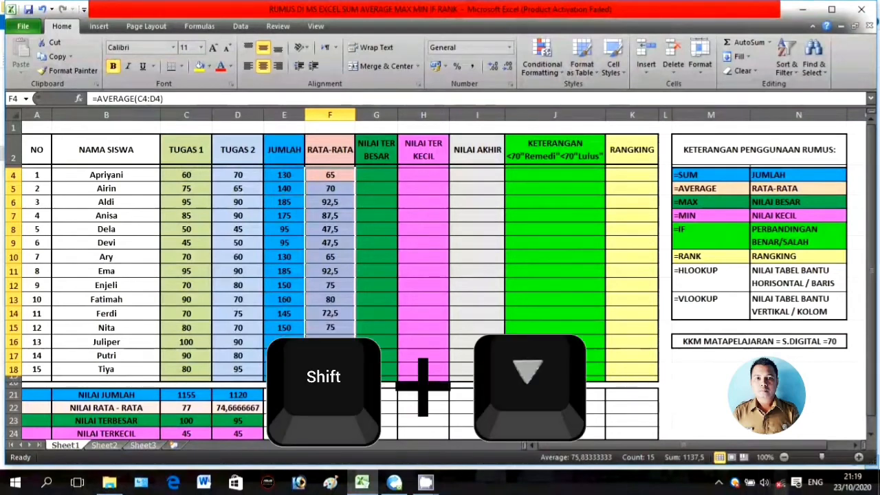
click(727, 386)
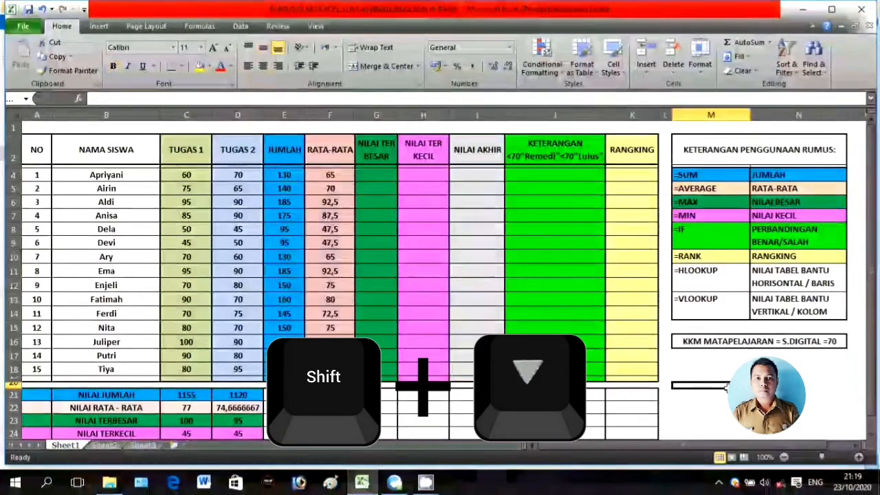
Step: Get the first student's highest task score in G4 with =MAX(C4:D4) and fill the formula down to G18
click(376, 175)
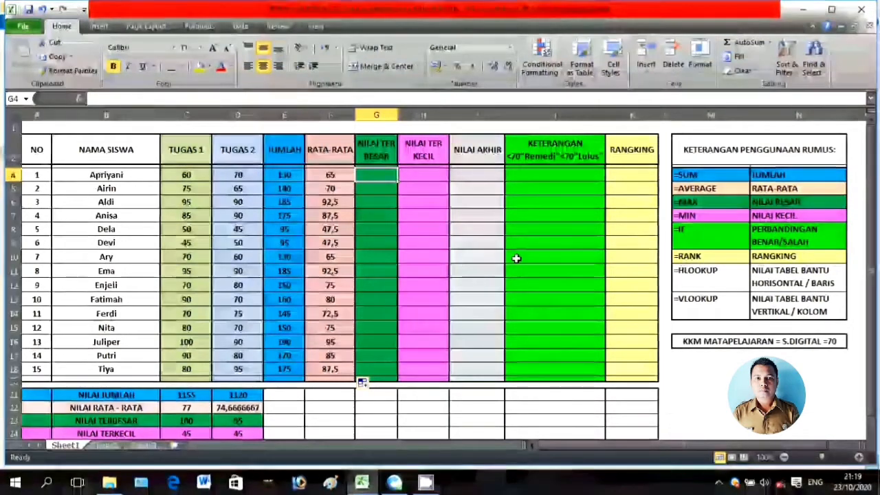
text(=)
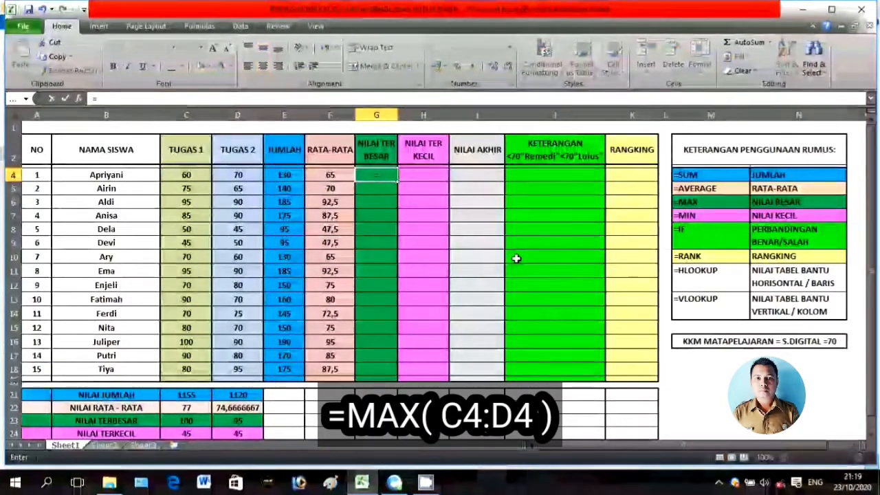
text(M)
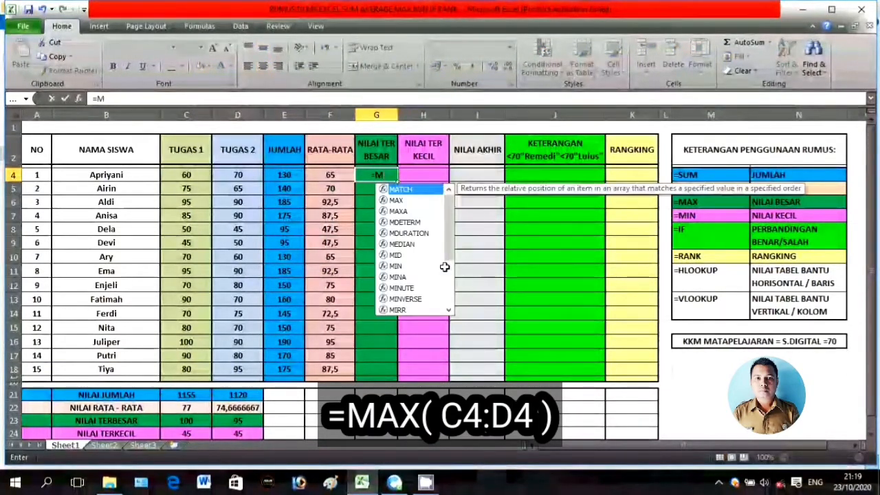
text(AX)
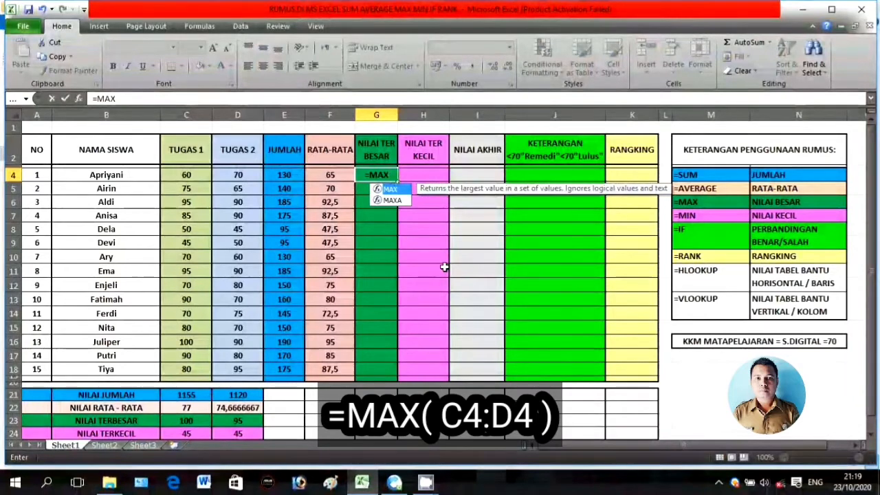
text(()
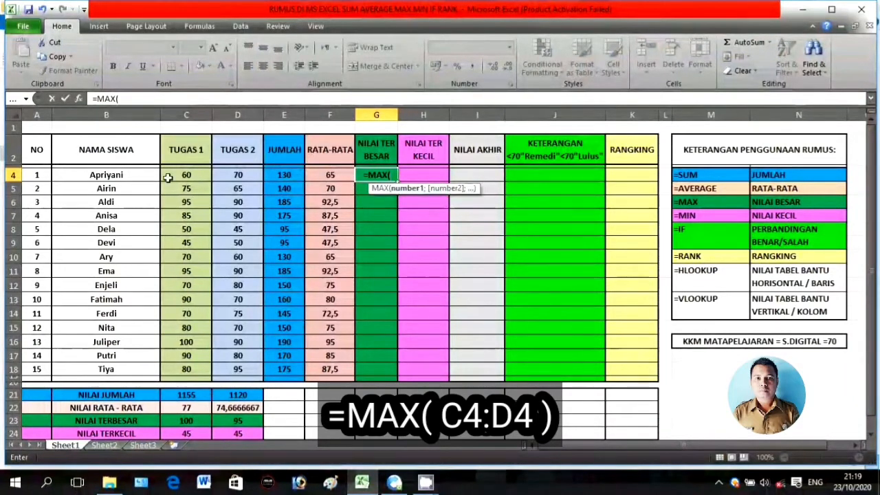
drag(168, 177, 241, 173)
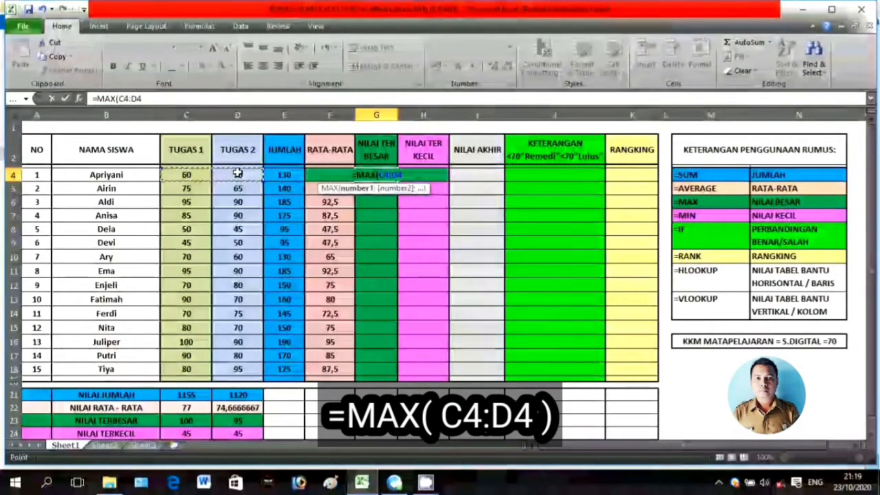
text())
key(Return)
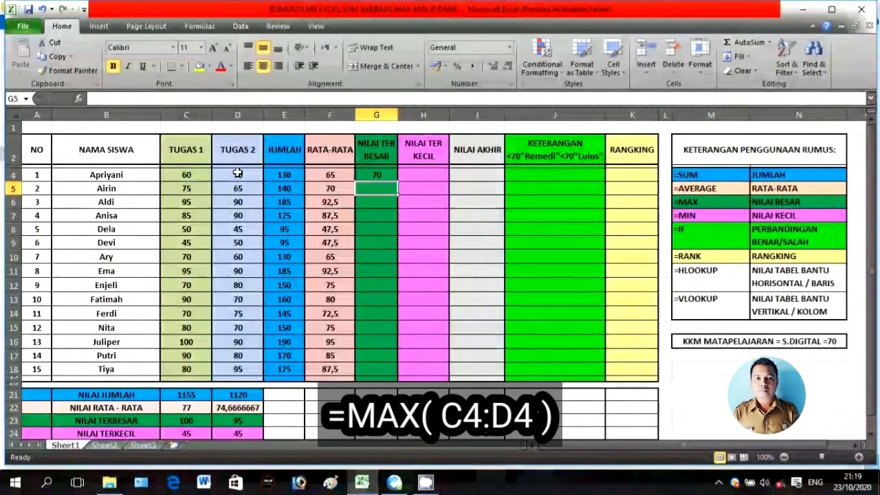
click(389, 174)
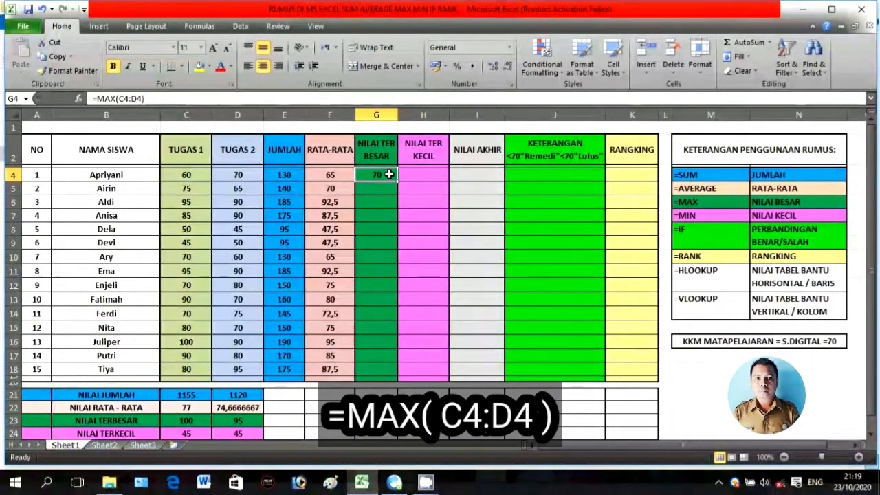
drag(397, 180, 396, 340)
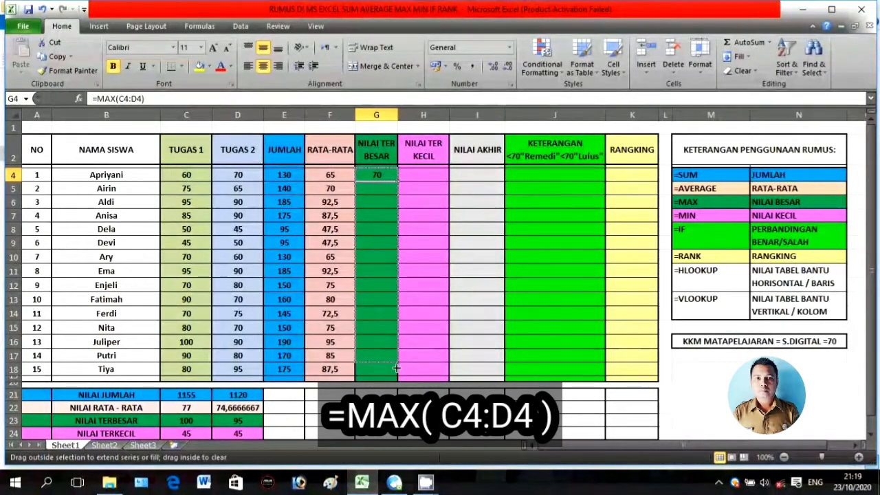
drag(397, 374, 397, 375)
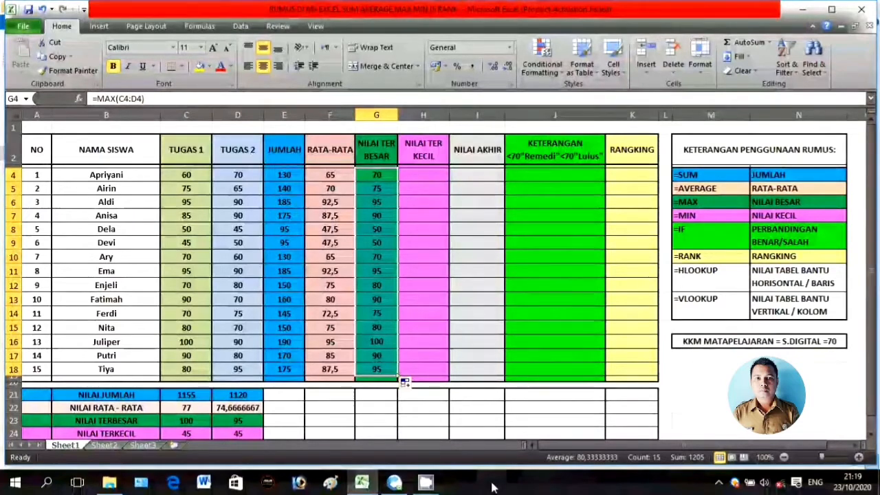
Step: Get the first student's lowest task score in H4 with =MIN(C4:D4) and fill the formula down to H18
click(422, 175)
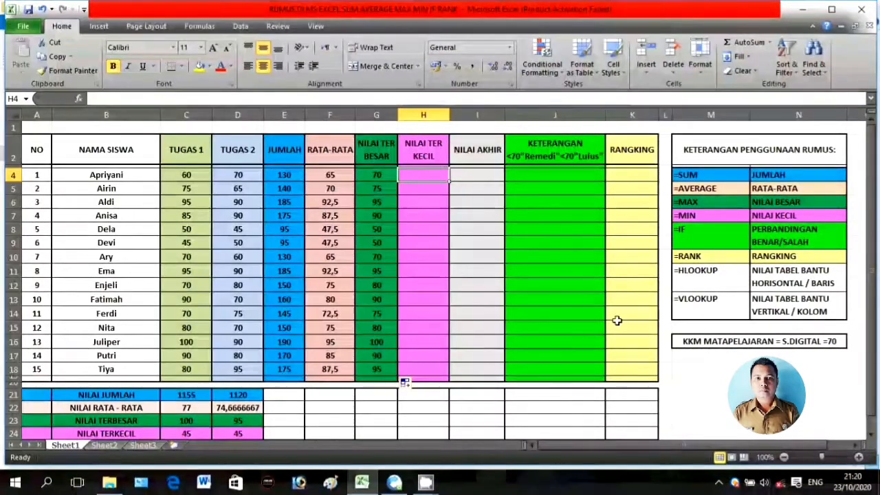
text(=)
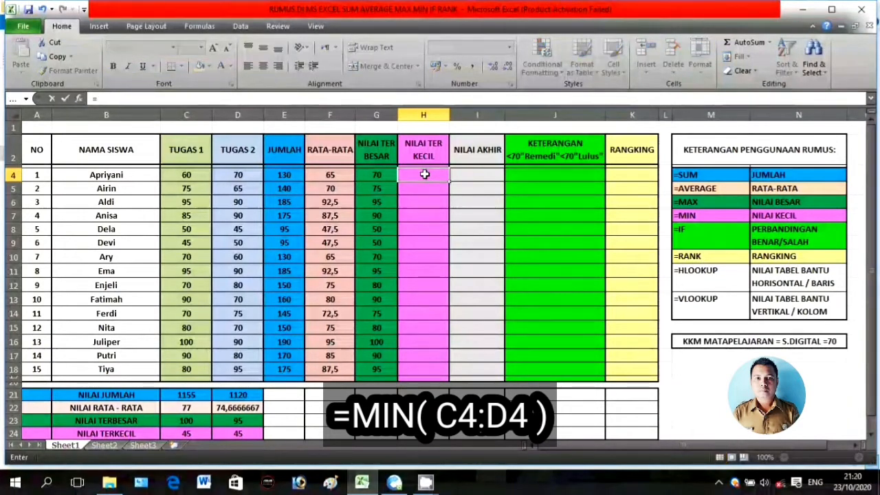
text(MIN)
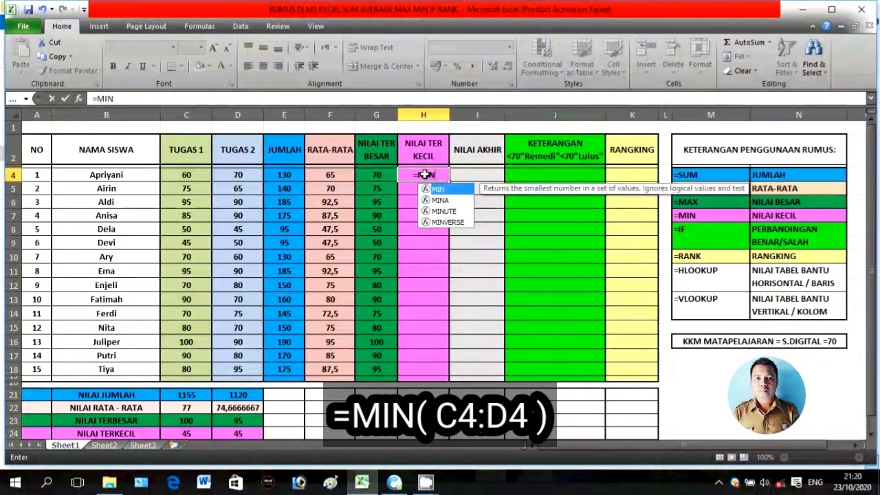
text(()
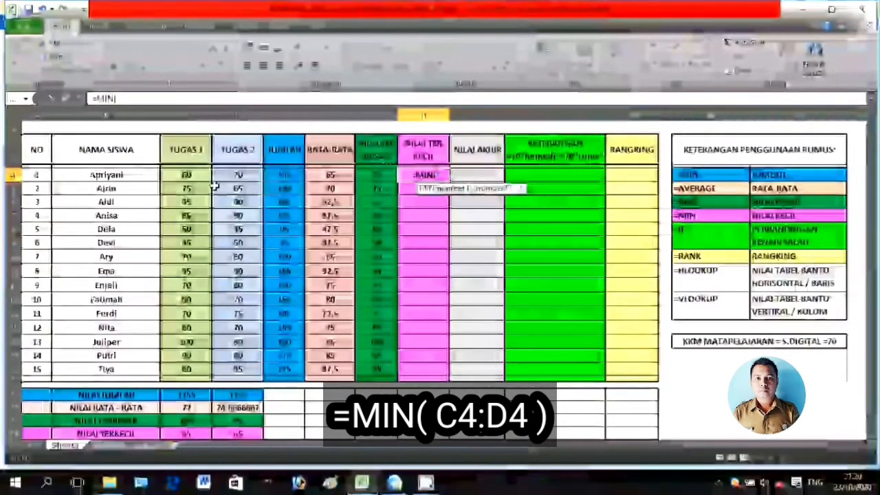
drag(186, 175, 240, 174)
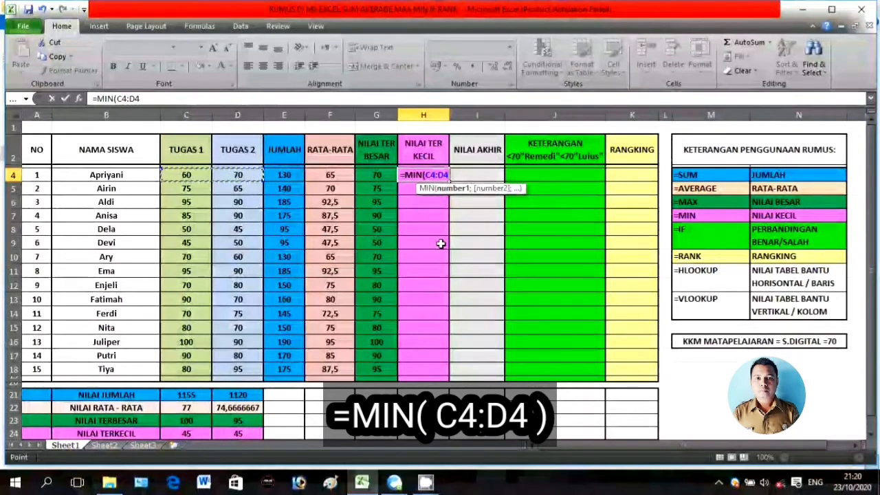
text())
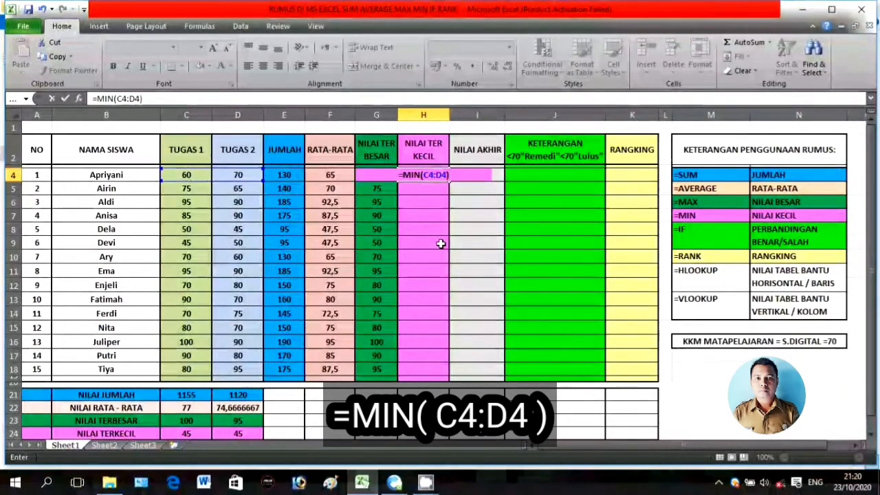
key(Return)
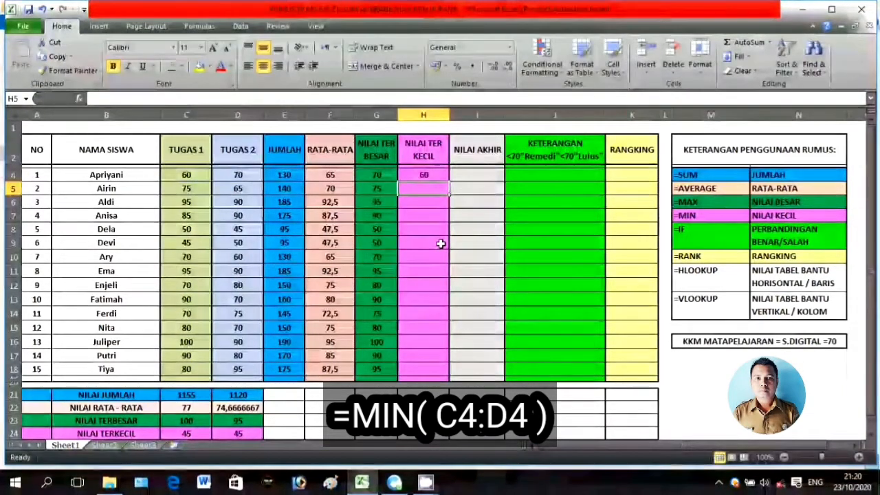
click(442, 172)
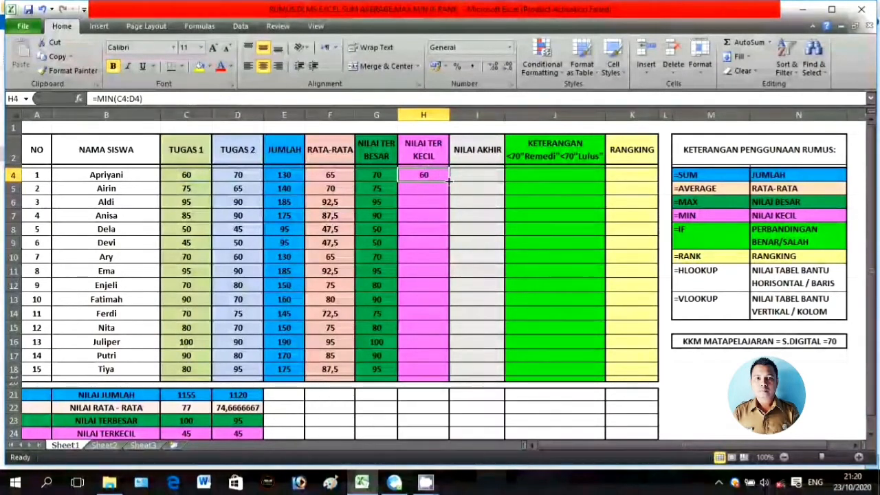
drag(450, 183, 445, 380)
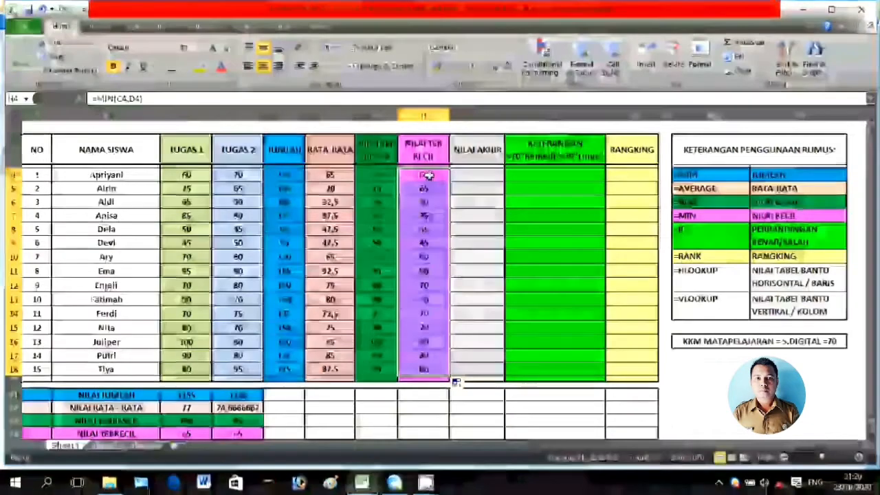
Step: Examine the lowest scores in the NILAI TERKECIL column by selecting its cells from H4 downward
click(428, 176)
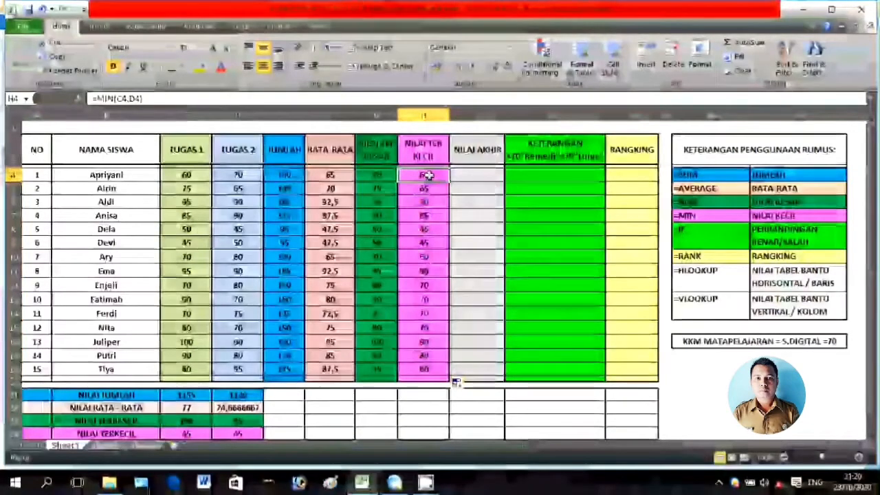
key(shift+Down)
key(shift+Down)
key(shift+Down)
key(shift+Down)
key(shift+Down)
key(shift+Down)
key(shift+Down)
key(shift+Down)
key(shift+Down)
key(shift+Down)
key(shift+Down)
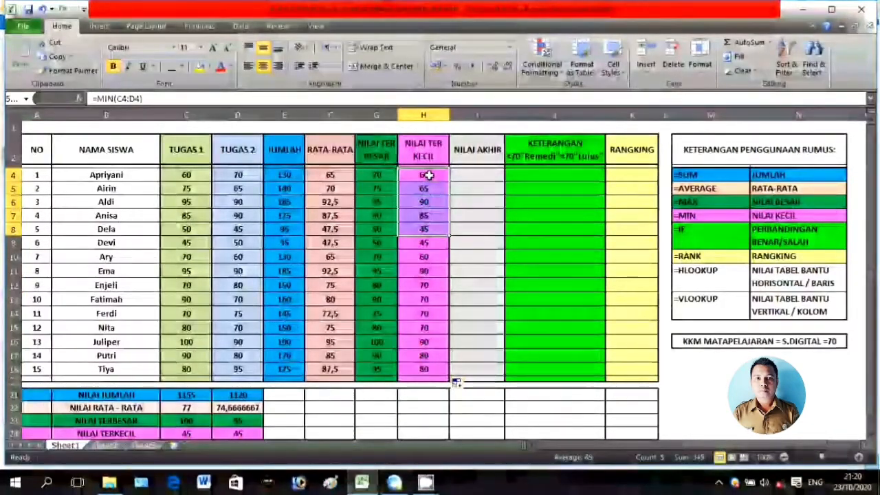
key(shift+Down)
key(shift+Down)
key(shift+Down)
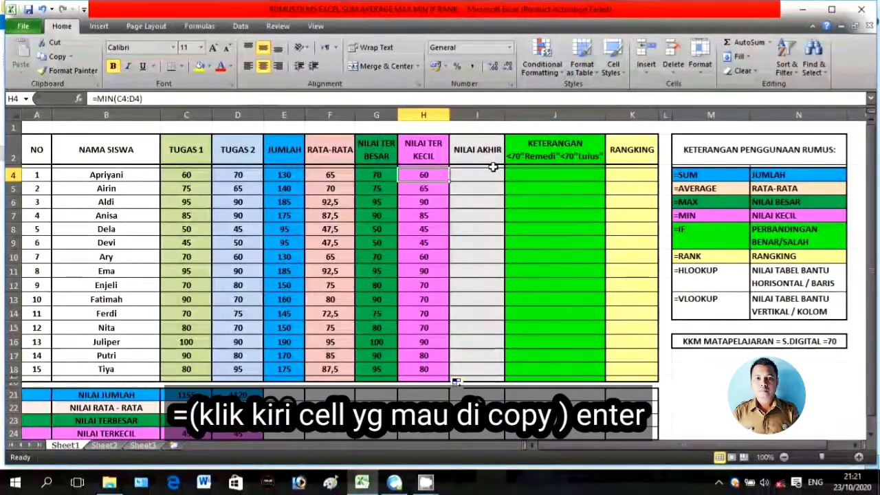
Step: Copy the first student's average into the final score cell I4 with =F4 and fill the formula down to I18
click(484, 175)
text(=)
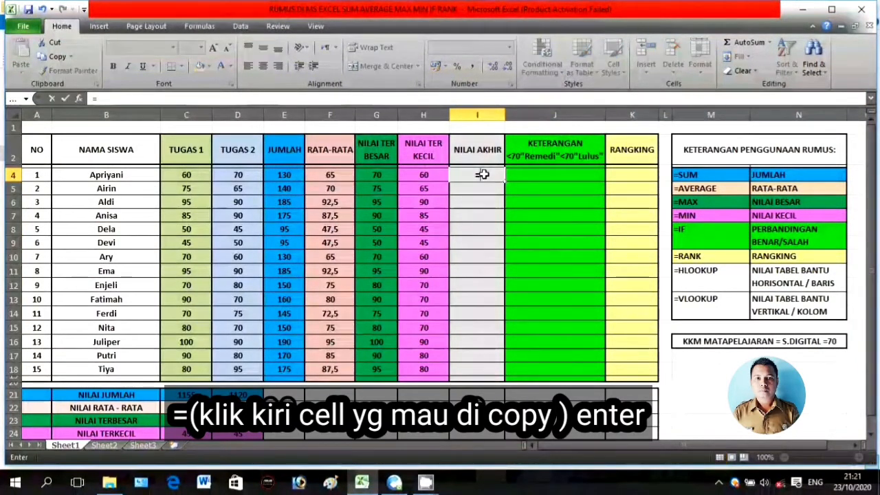
click(331, 176)
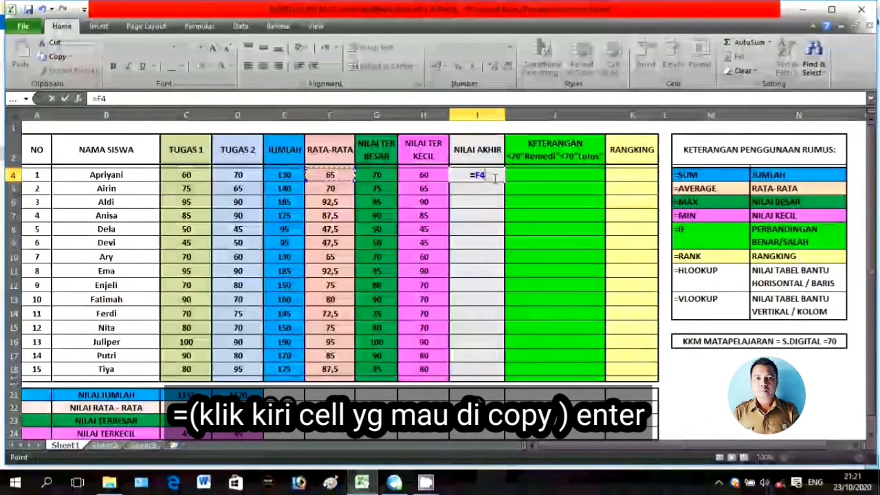
key(Return)
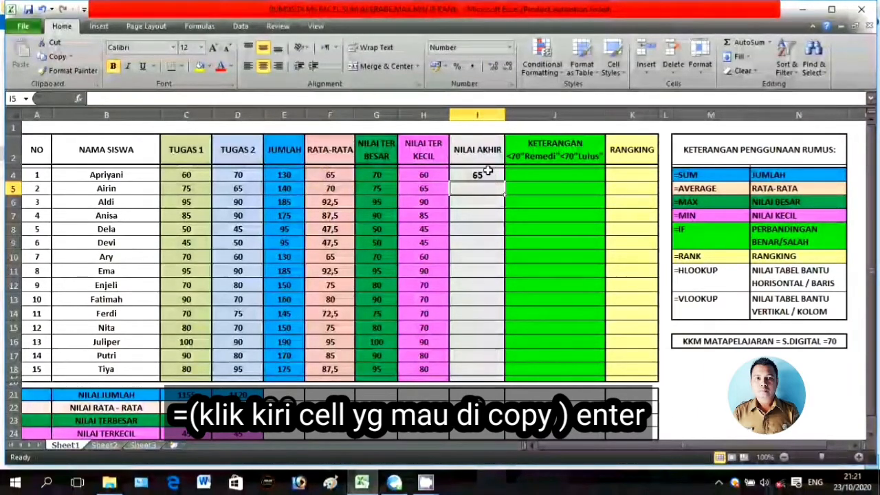
click(487, 173)
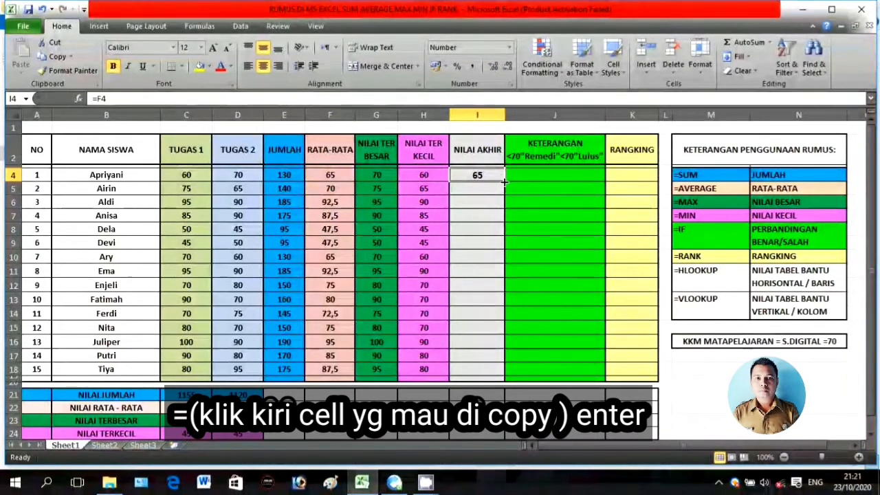
drag(504, 182, 502, 373)
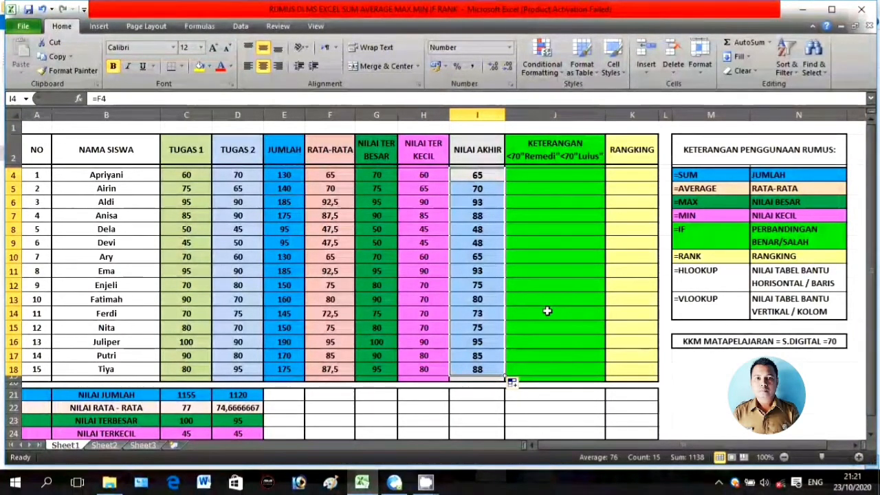
Step: Mark the first student's pass status in J4 with =IF(I4<70;"Remedi";"Lulus") and fill the formula down to J18
click(539, 175)
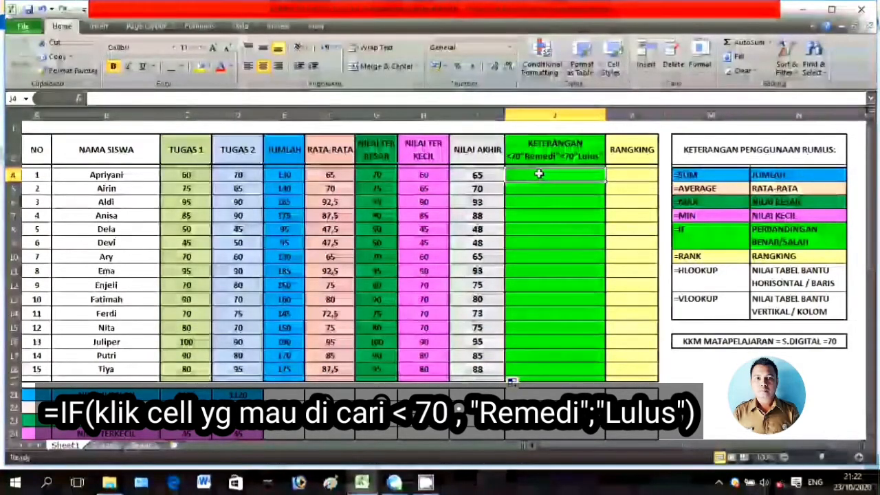
text(=I)
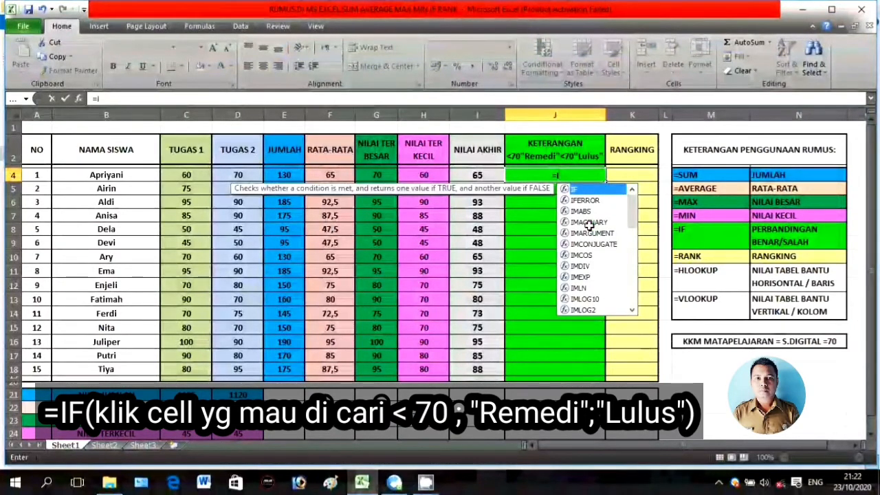
text(F)
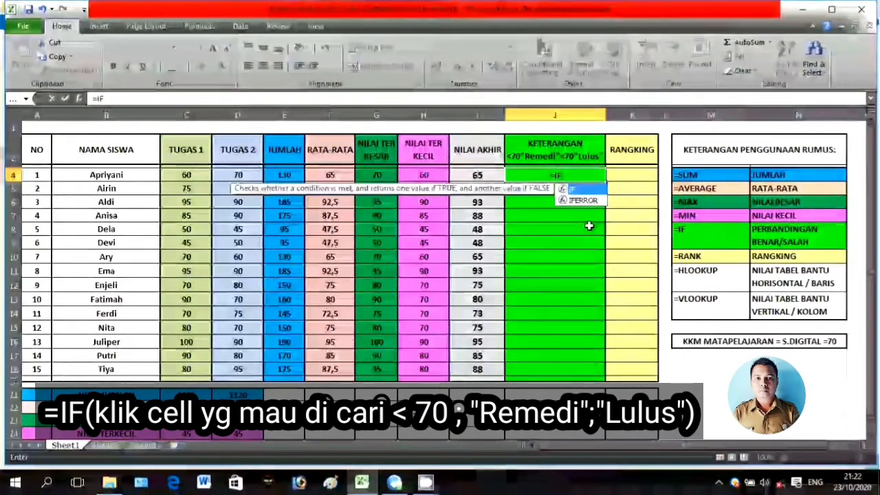
text(()
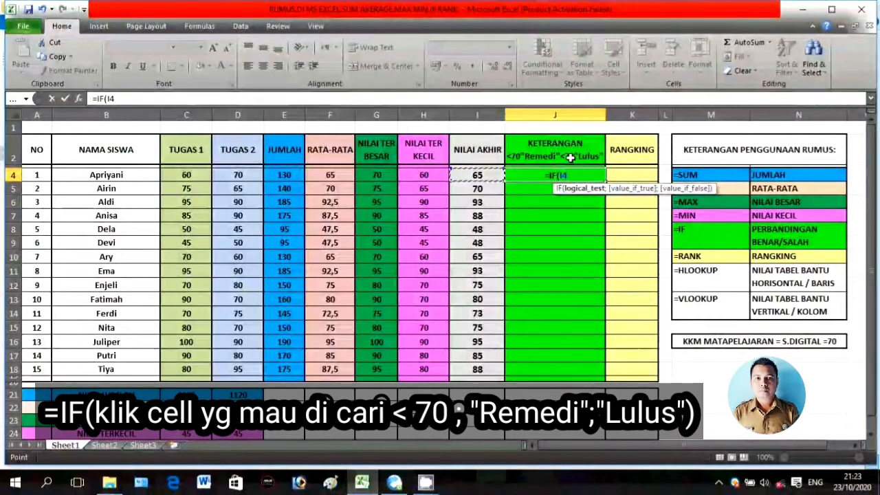
text(<)
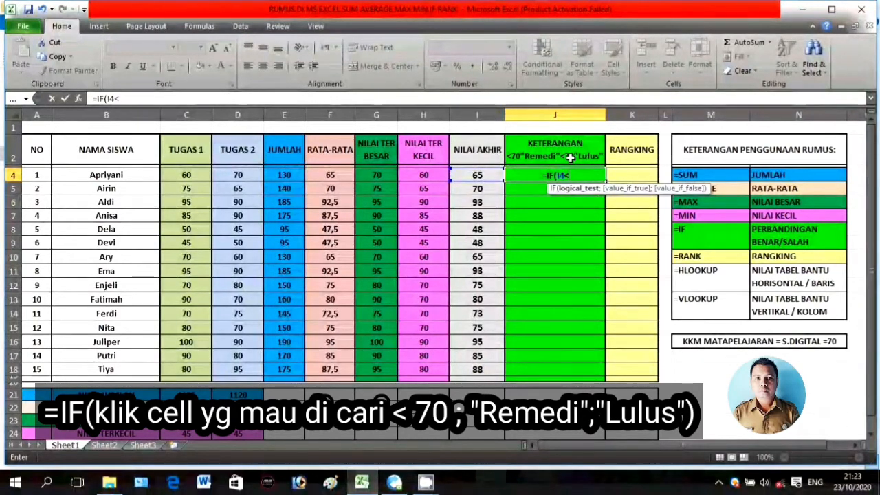
text(70)
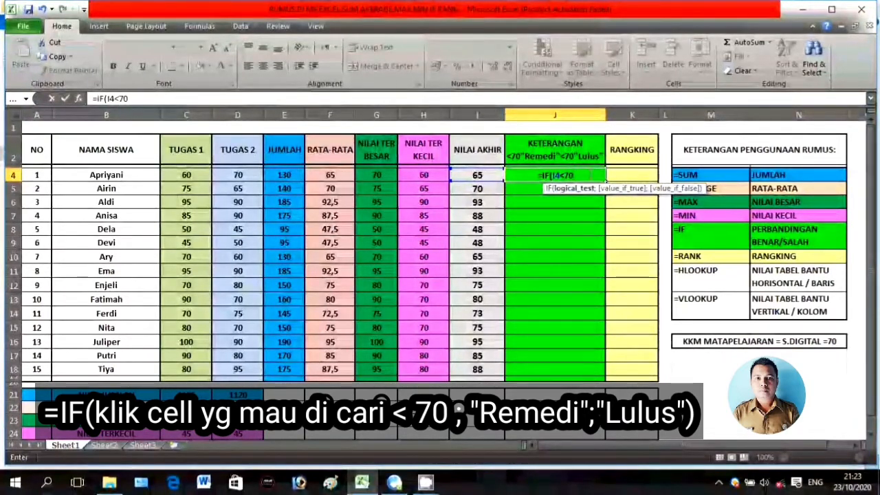
text(;)
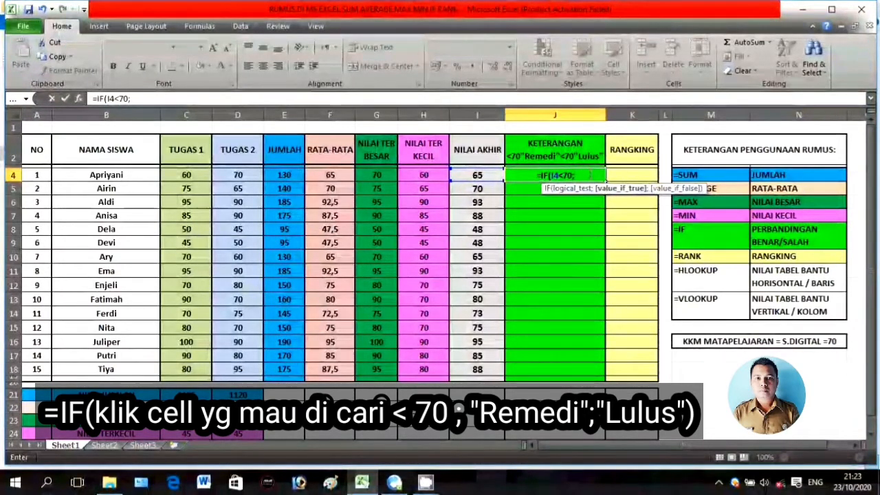
text(")
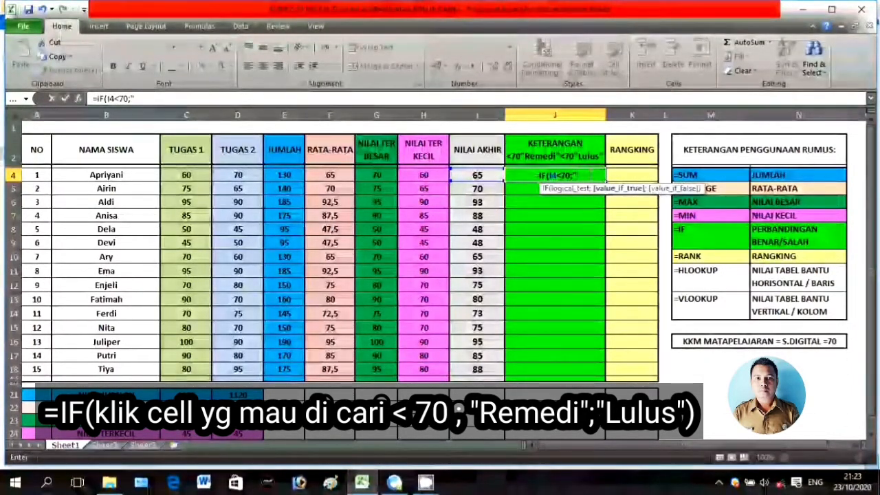
text(R)
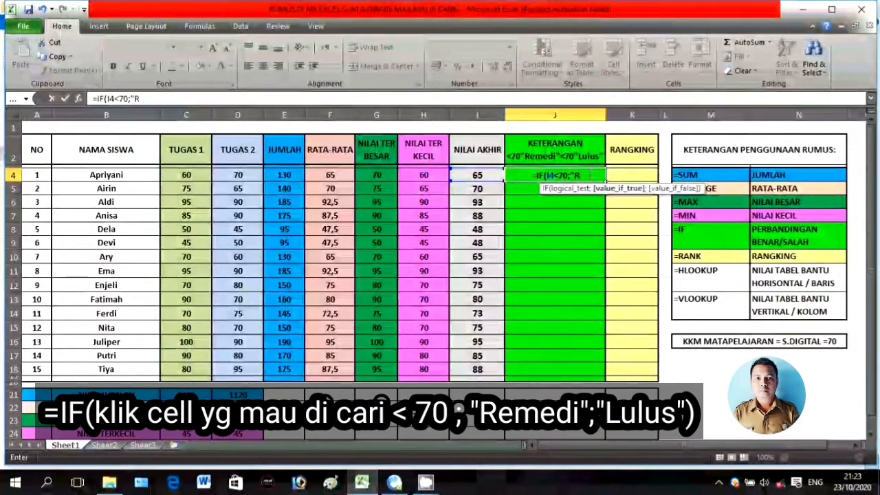
text(emedi)
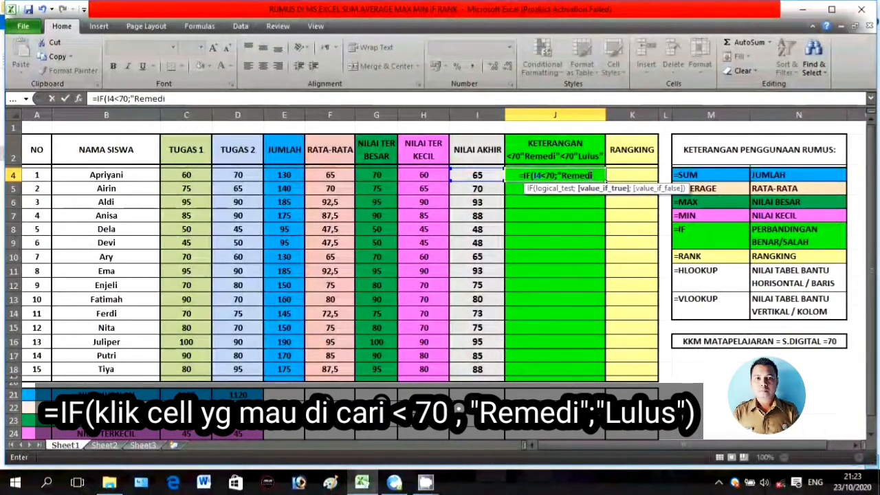
text(";)
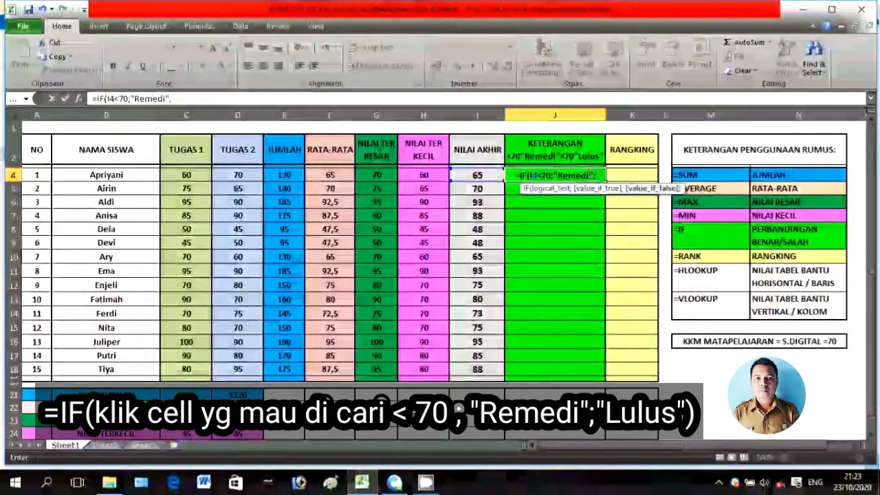
text(")
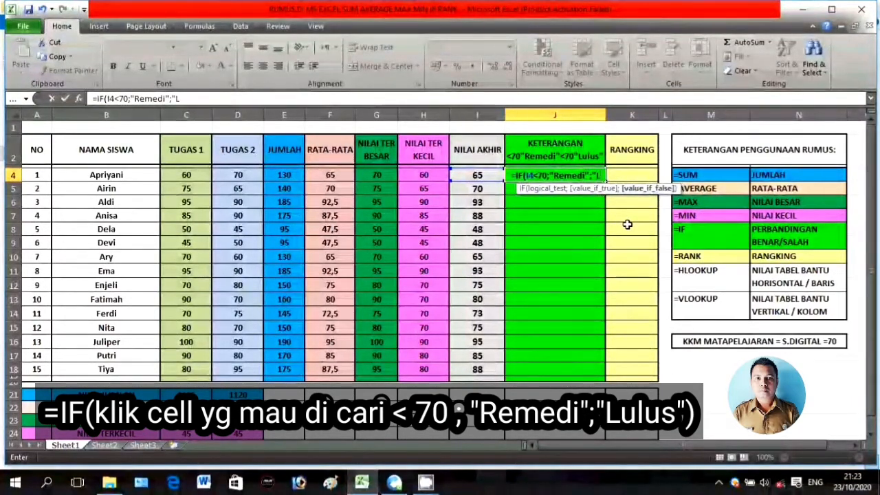
text(Lulus)
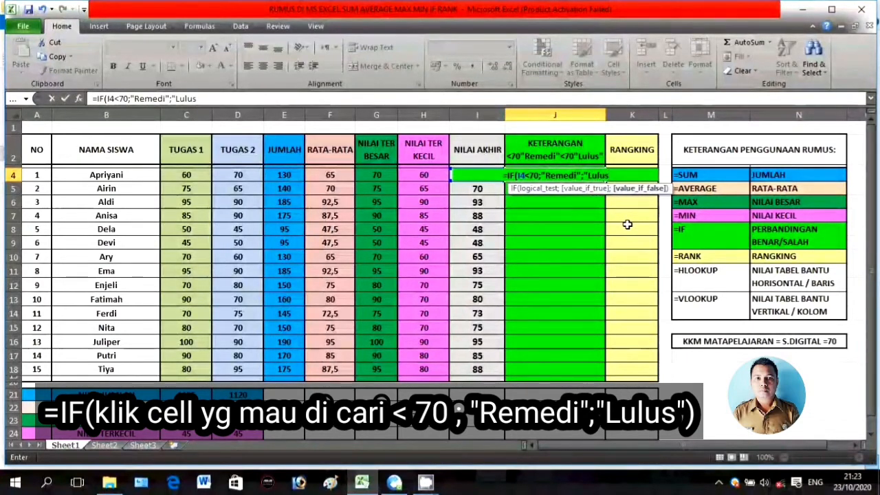
text(")
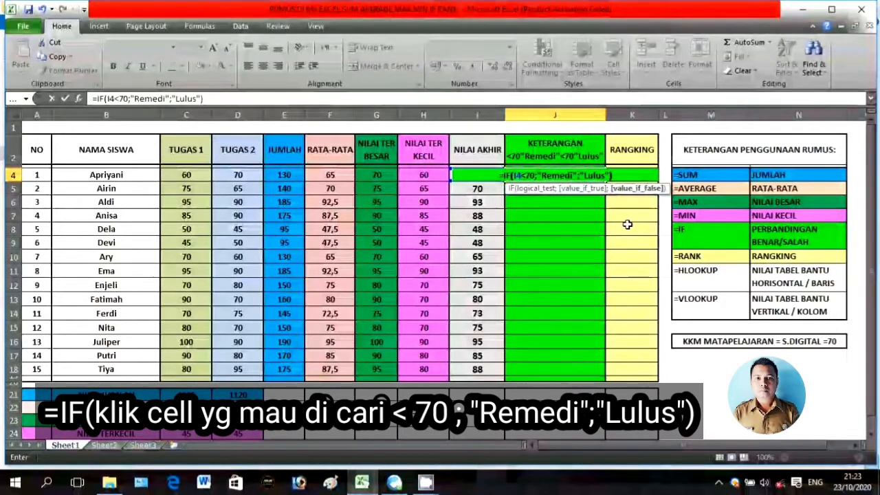
text())
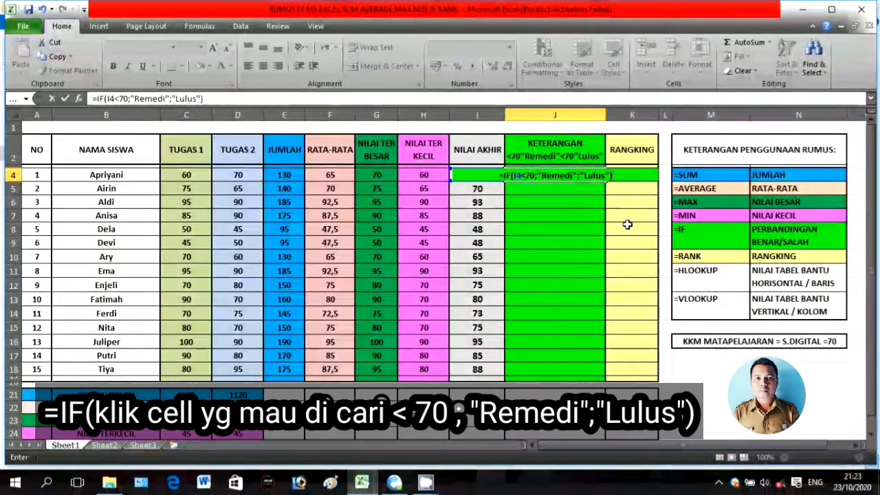
key(Return)
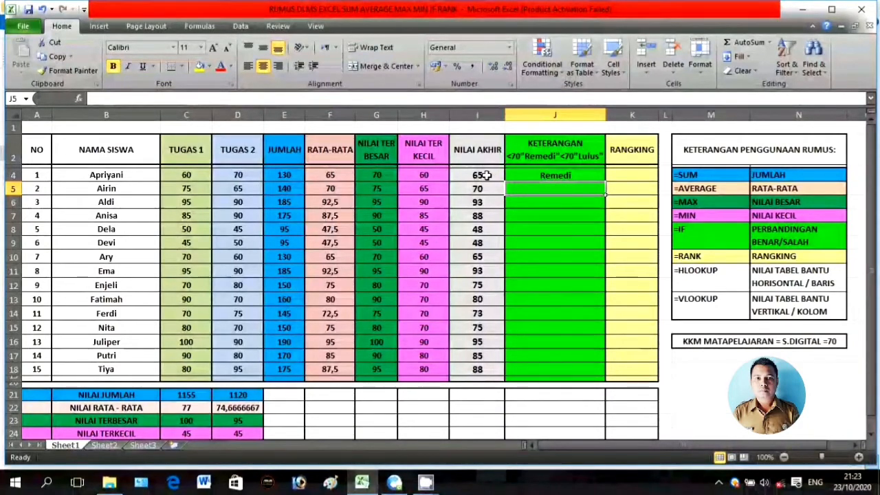
click(568, 176)
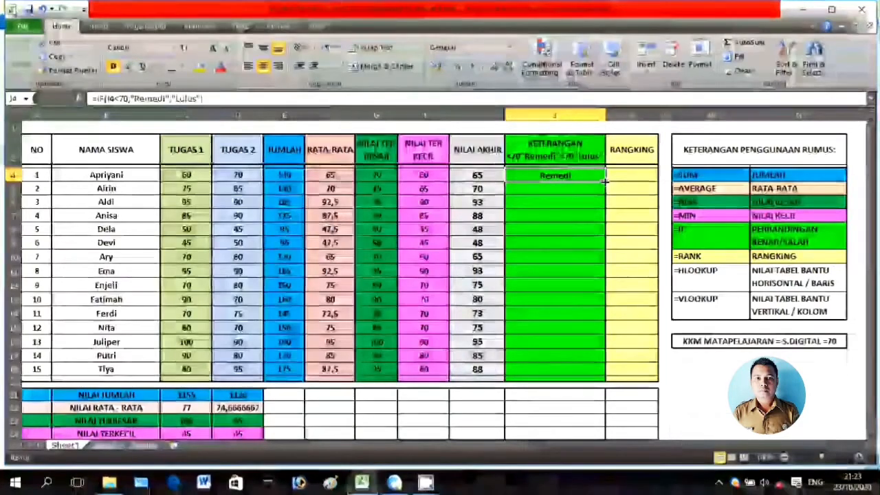
drag(606, 183, 608, 375)
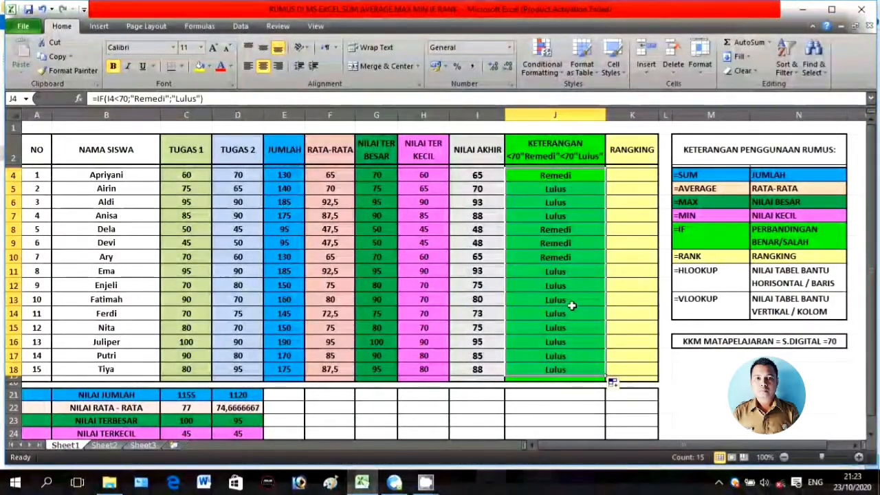
Step: Rank the first student's final score in K4 with =RANK(I4;I4:$I$18)
click(627, 372)
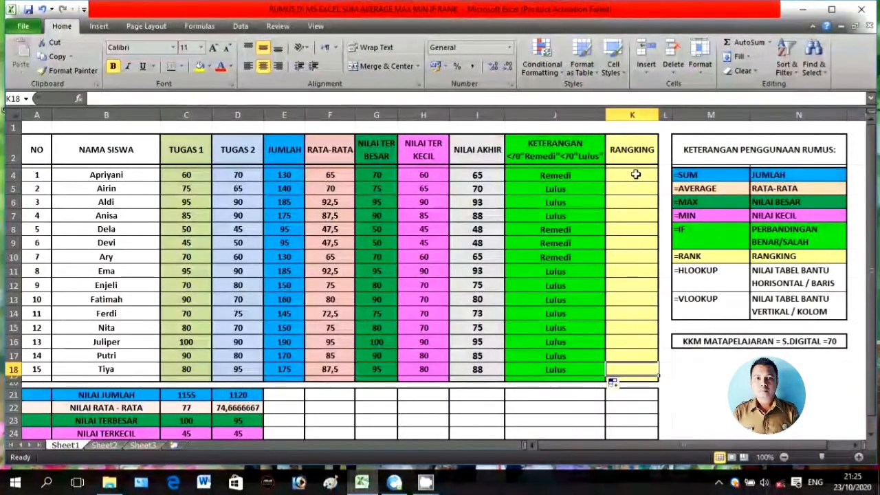
click(635, 175)
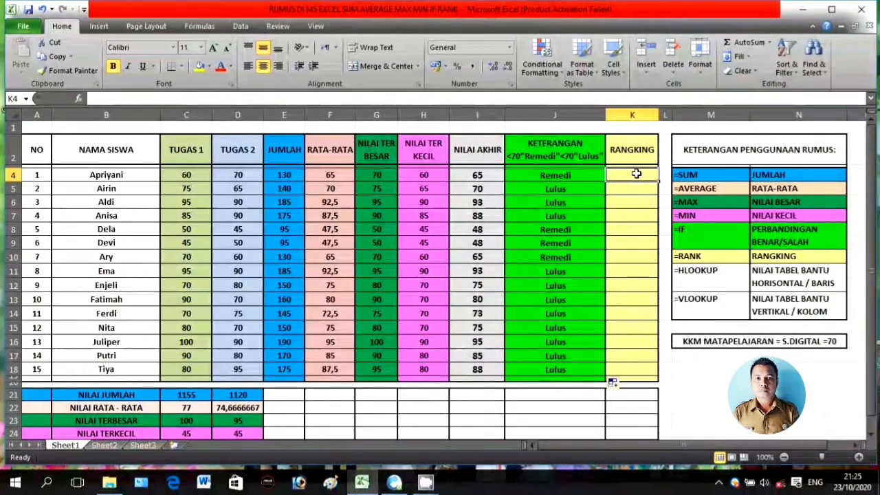
text(=)
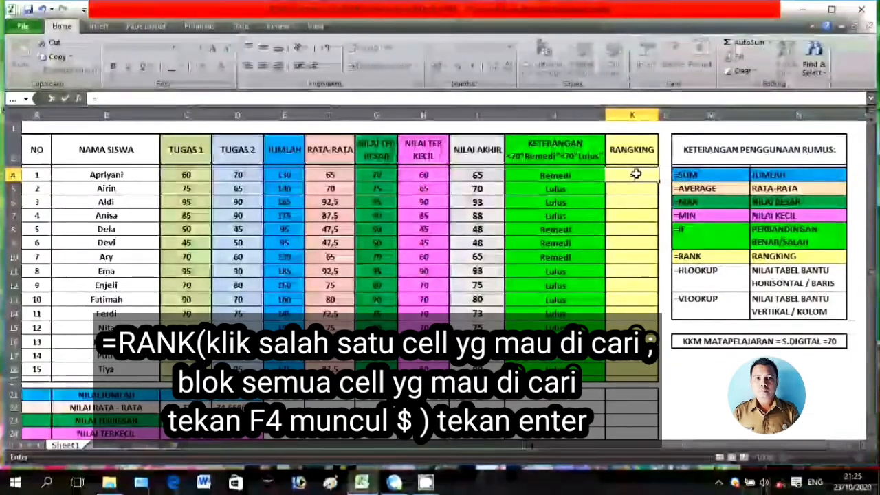
text(RA)
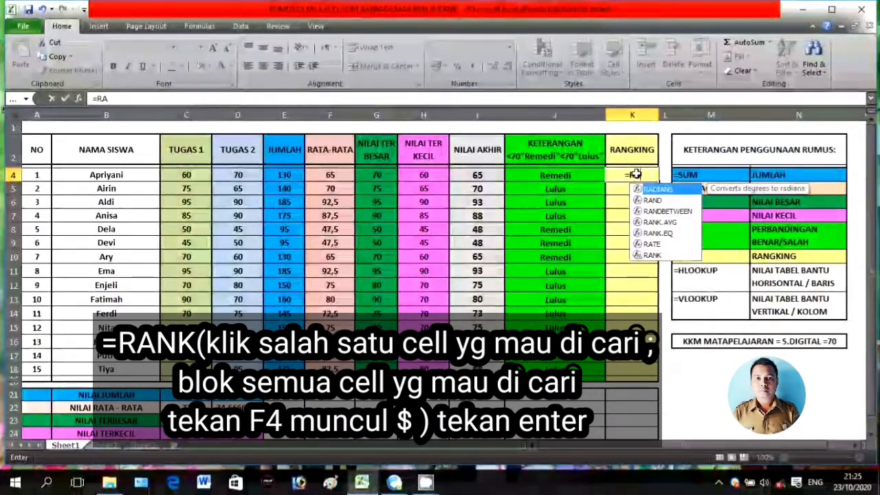
text(NK)
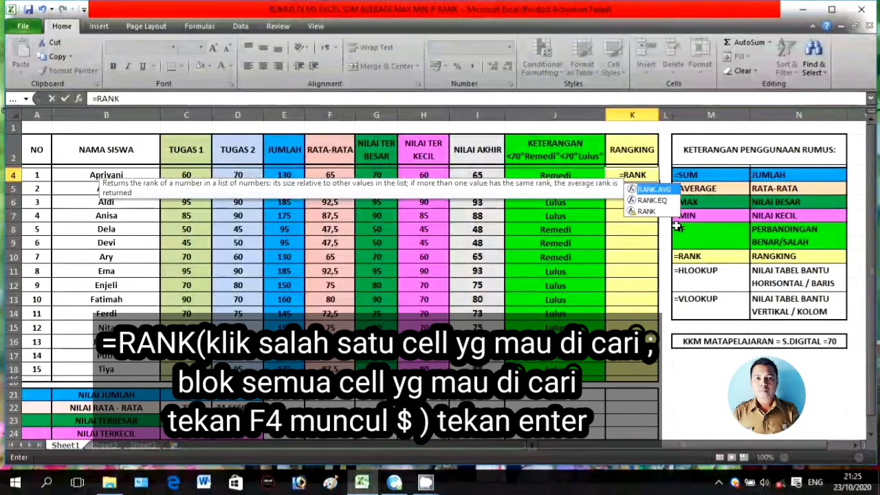
text(()
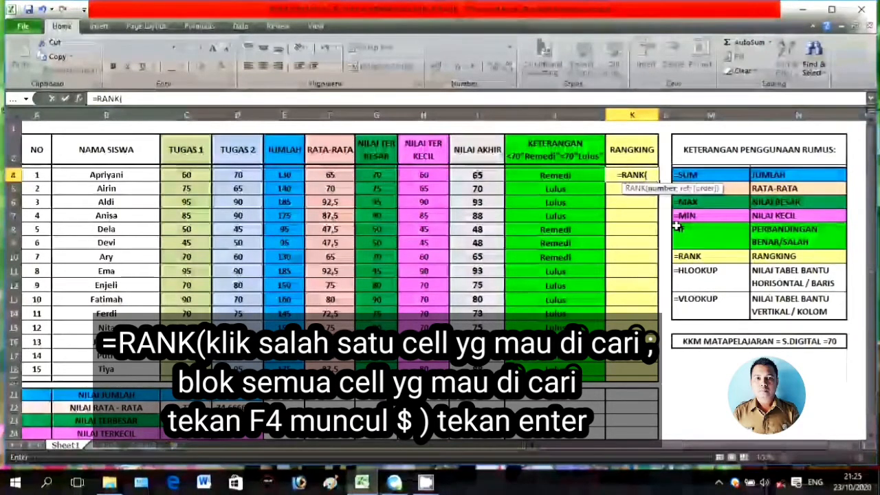
click(484, 175)
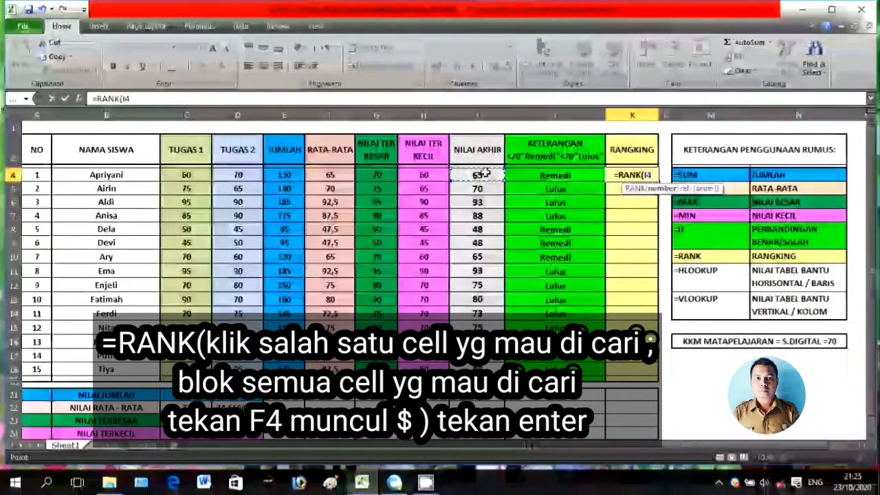
text(;)
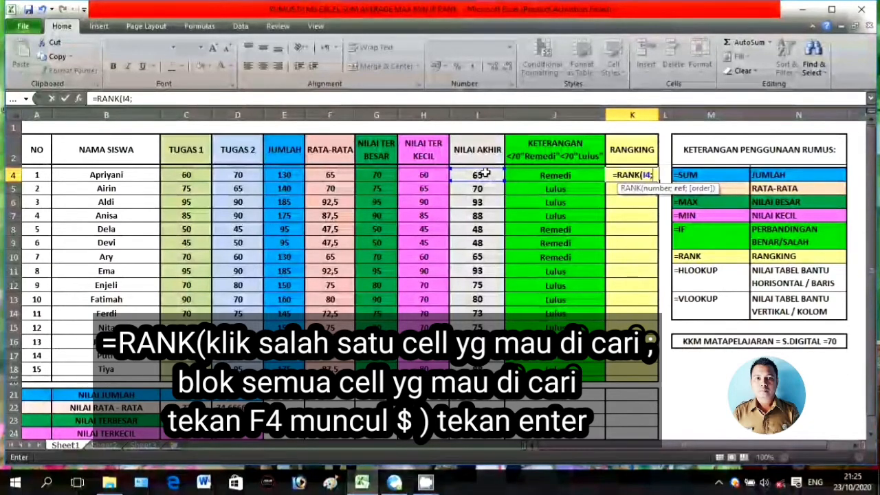
drag(477, 175, 477, 369)
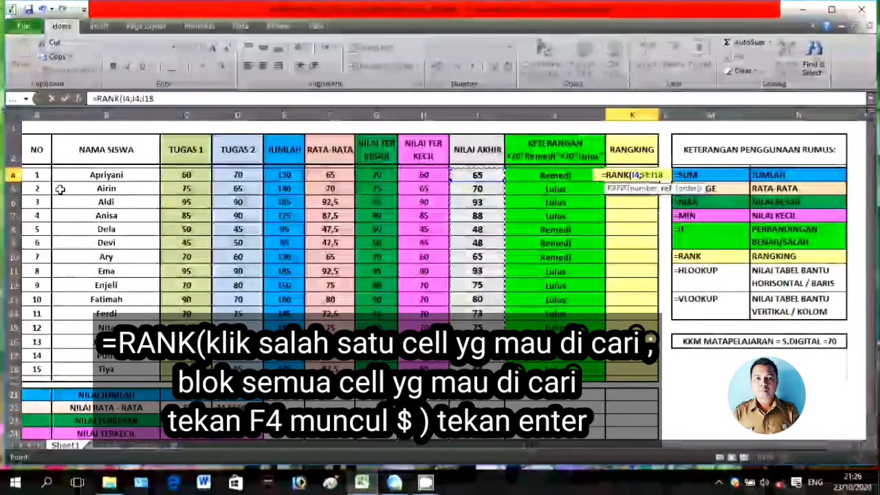
click(664, 175)
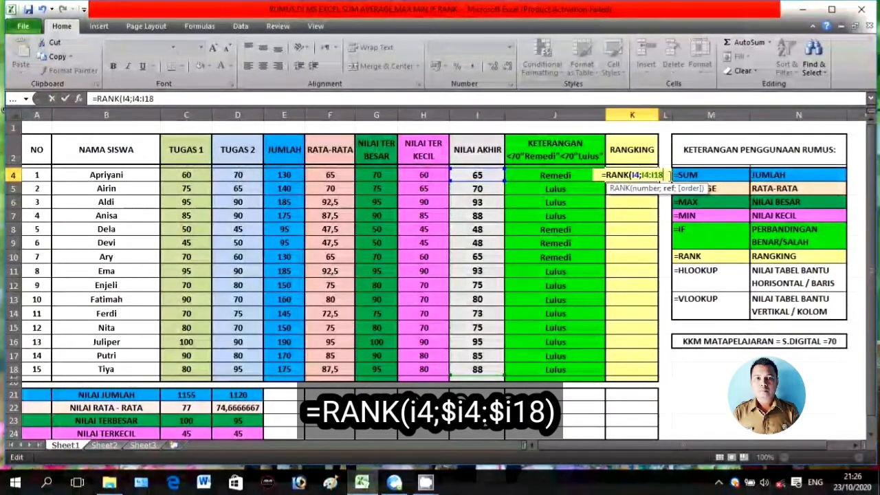
key(F4)
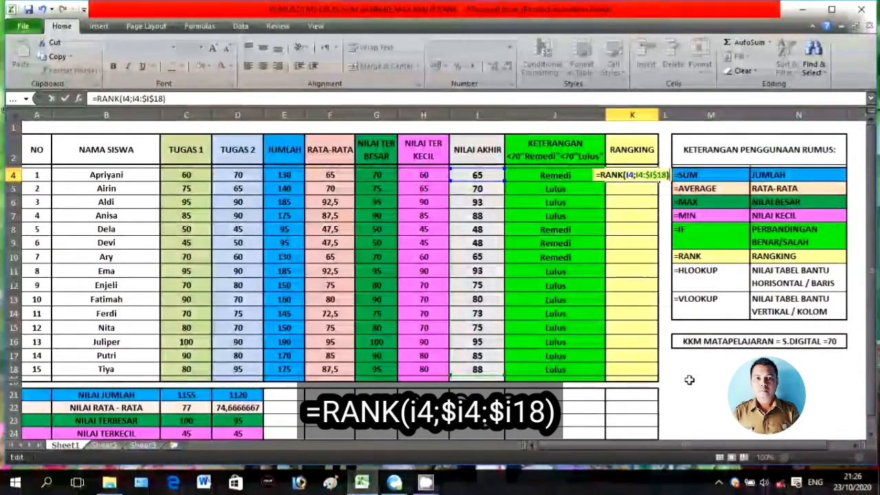
key(Return)
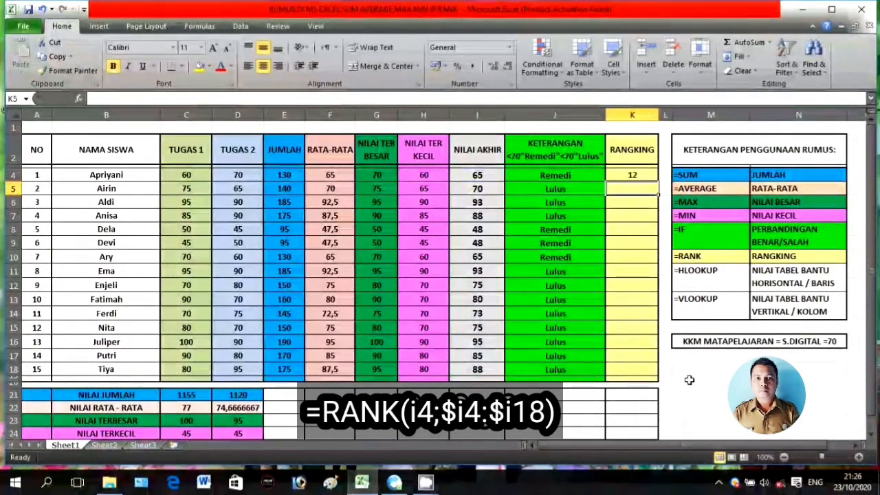
Step: Fill the RANK formula from K4 down to K18 in the RANGKING column
click(639, 177)
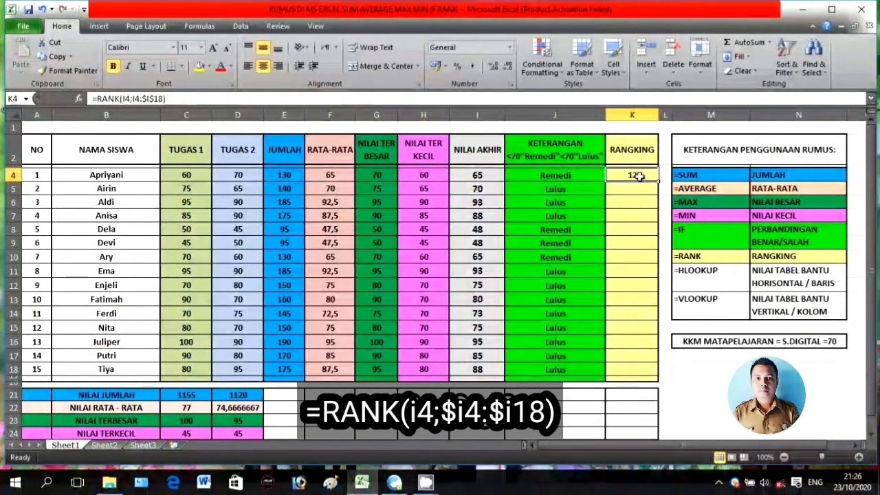
drag(666, 179, 662, 379)
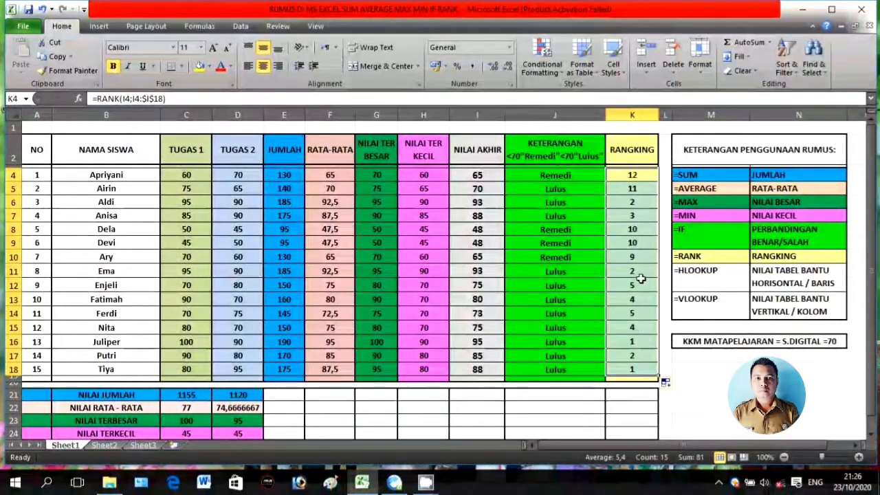
click(679, 369)
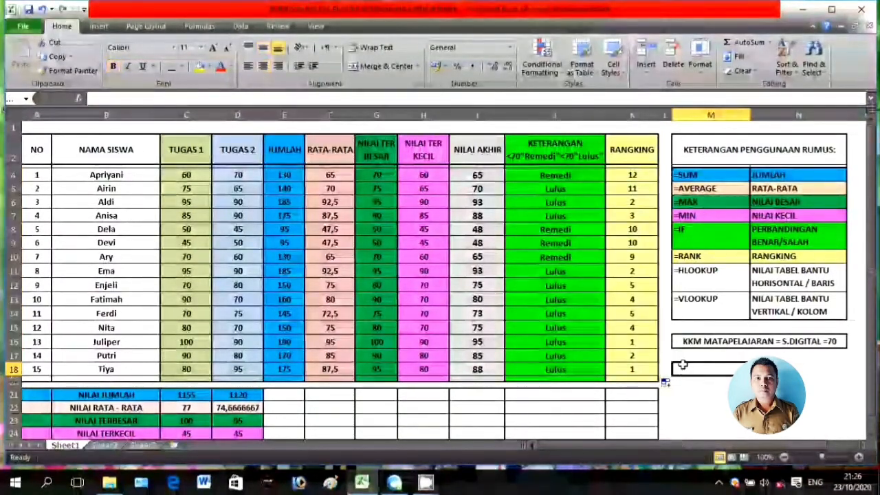